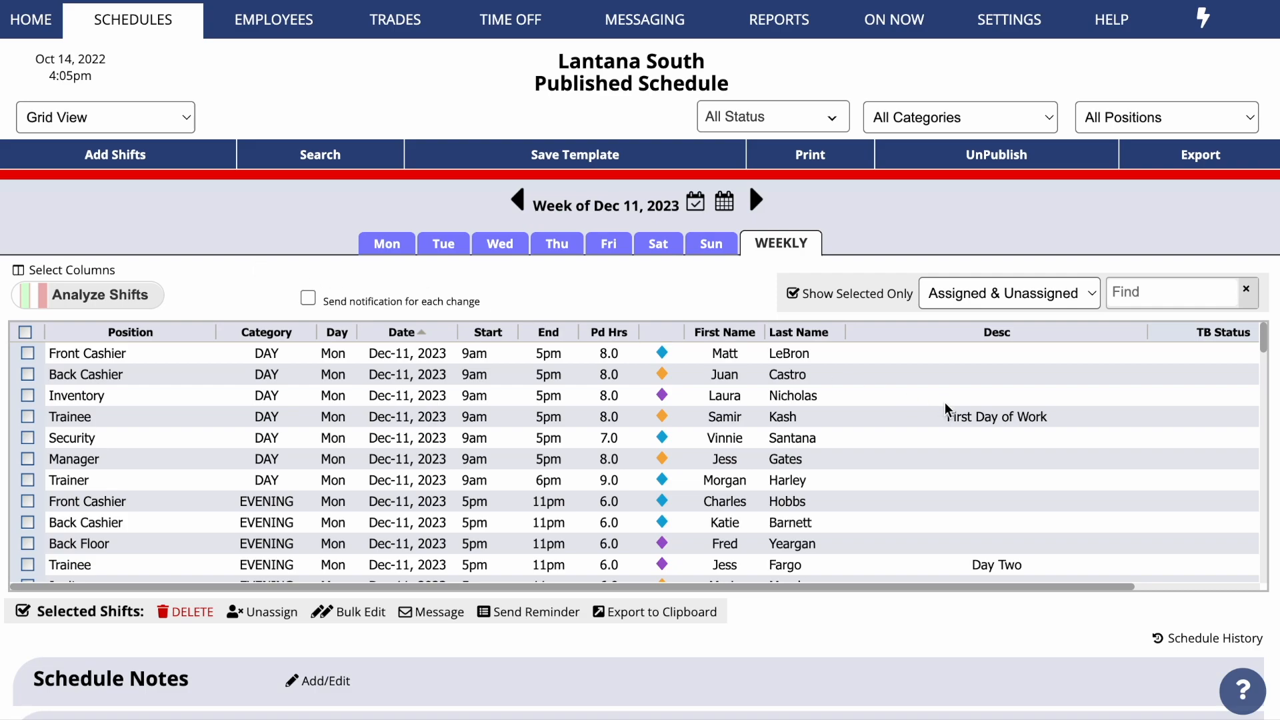
- Delete all weekly shifts that match the filter "First Day", and filter the schedule for "First Day" again
{"action": "left_click", "coordinate": [1156, 294]}
{"action": "type", "text": "First Day"}
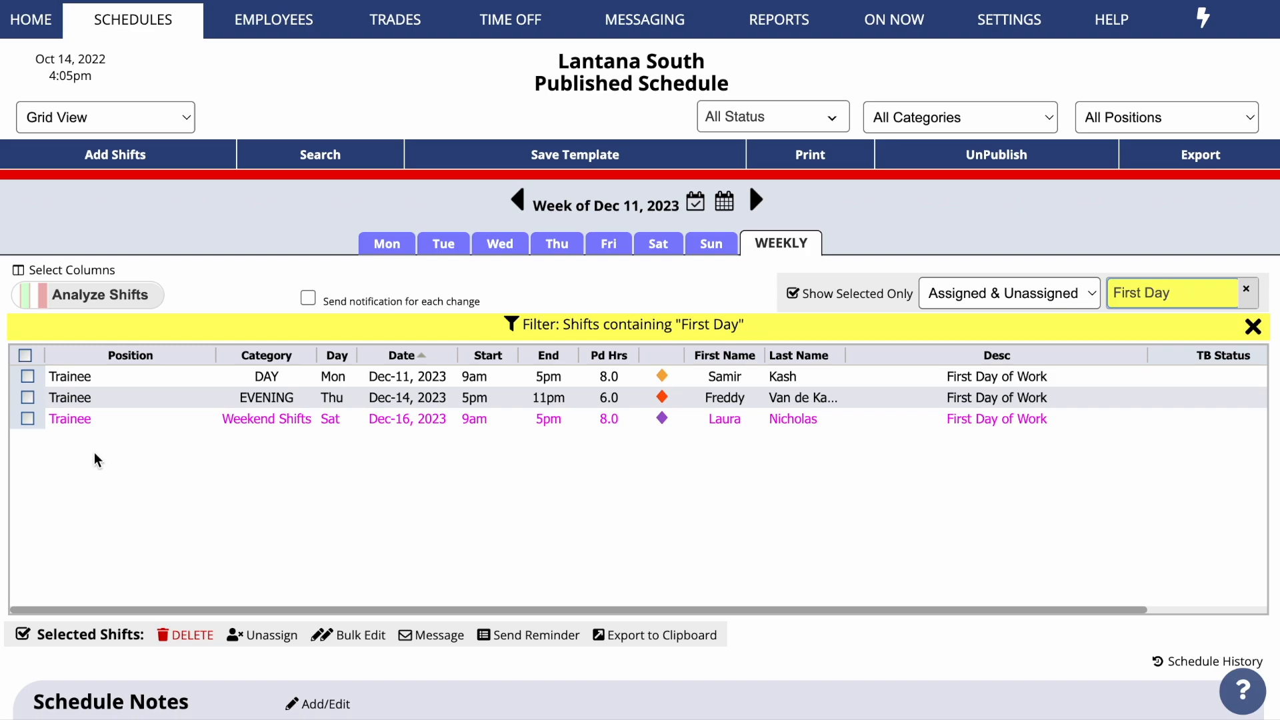
{"action": "left_click", "coordinate": [25, 355]}
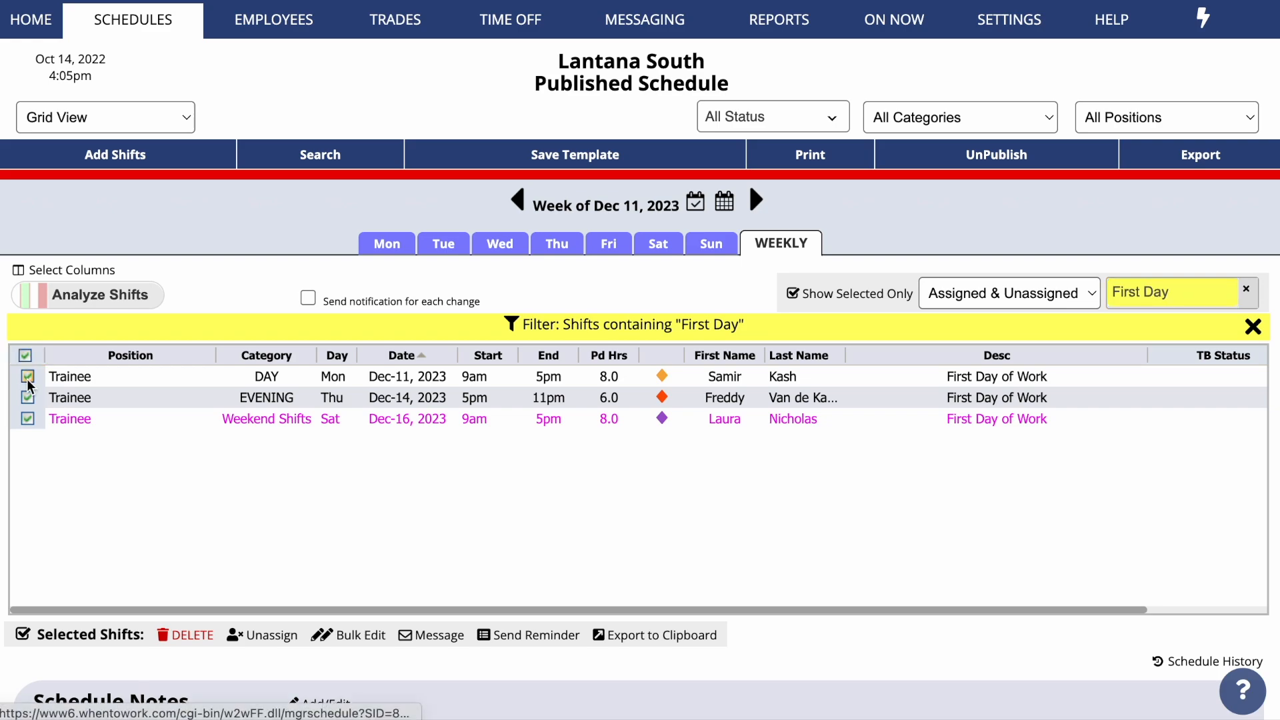
{"action": "left_click", "coordinate": [190, 634]}
{"action": "left_click", "coordinate": [565, 403]}
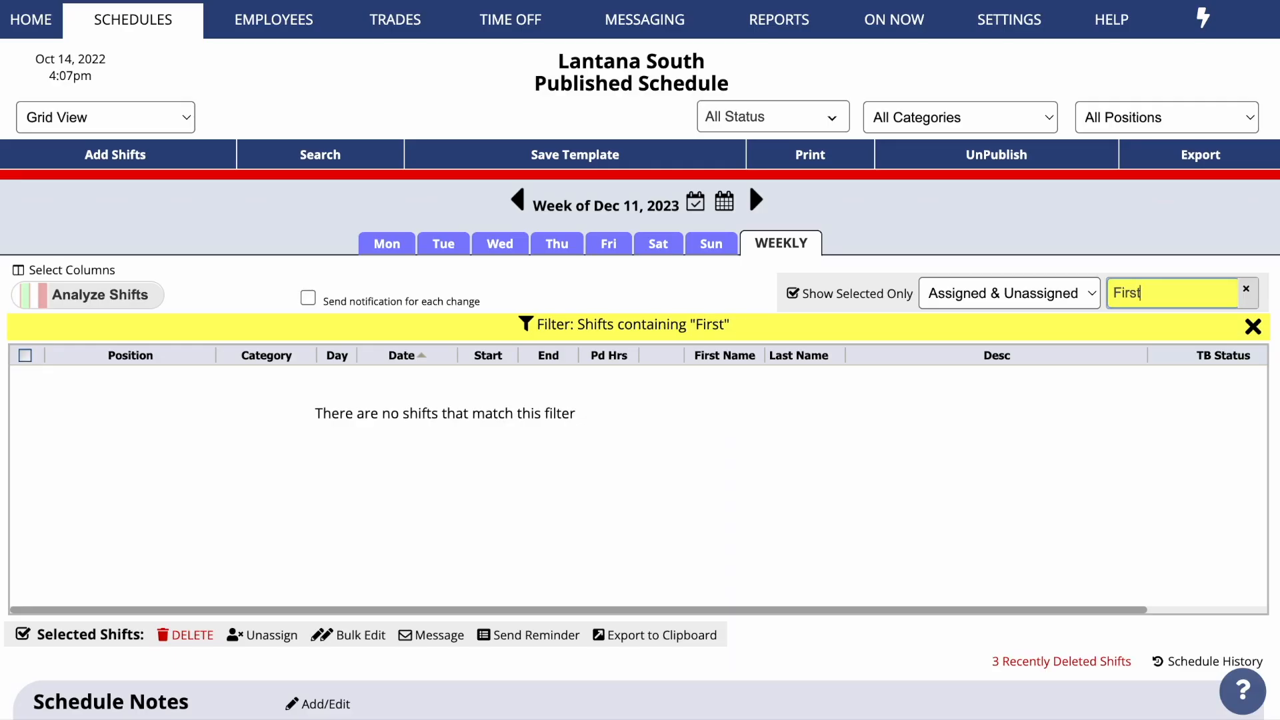
{"action": "type", "text": "Day"}
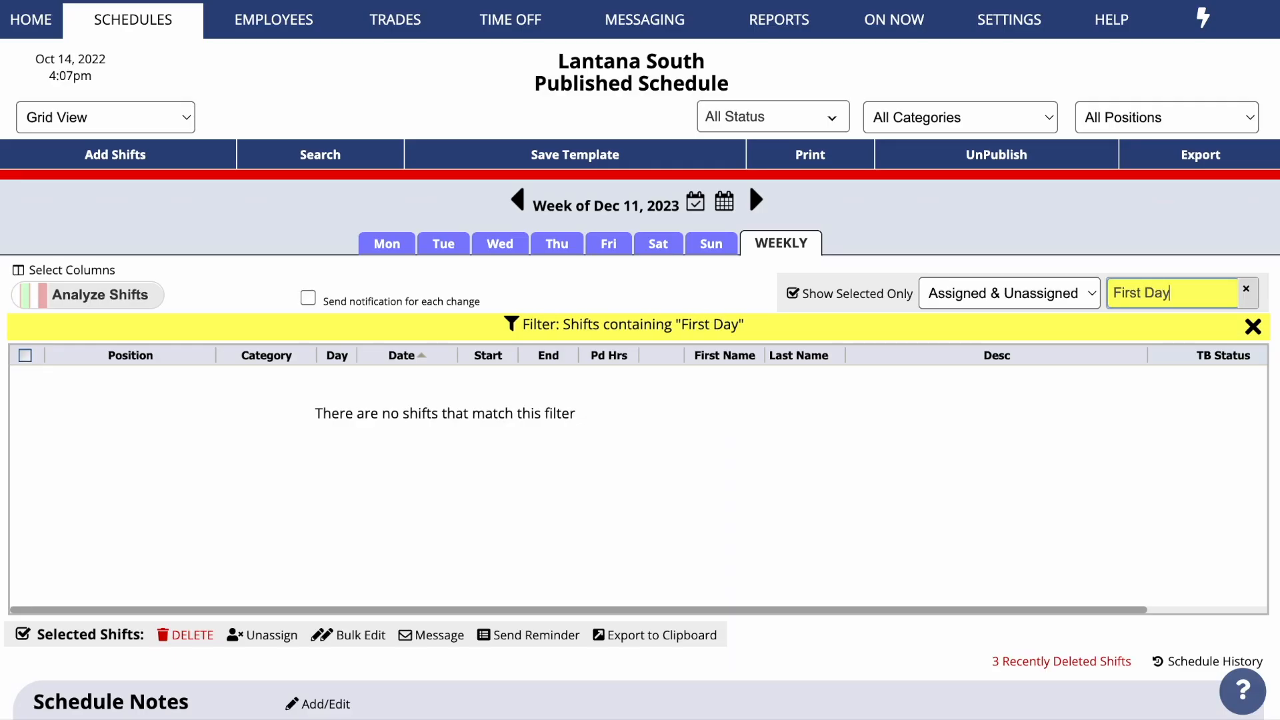
- Restore all of the recently deleted shifts for the week of Dec 11, 2023
{"action": "left_click", "coordinate": [1062, 664]}
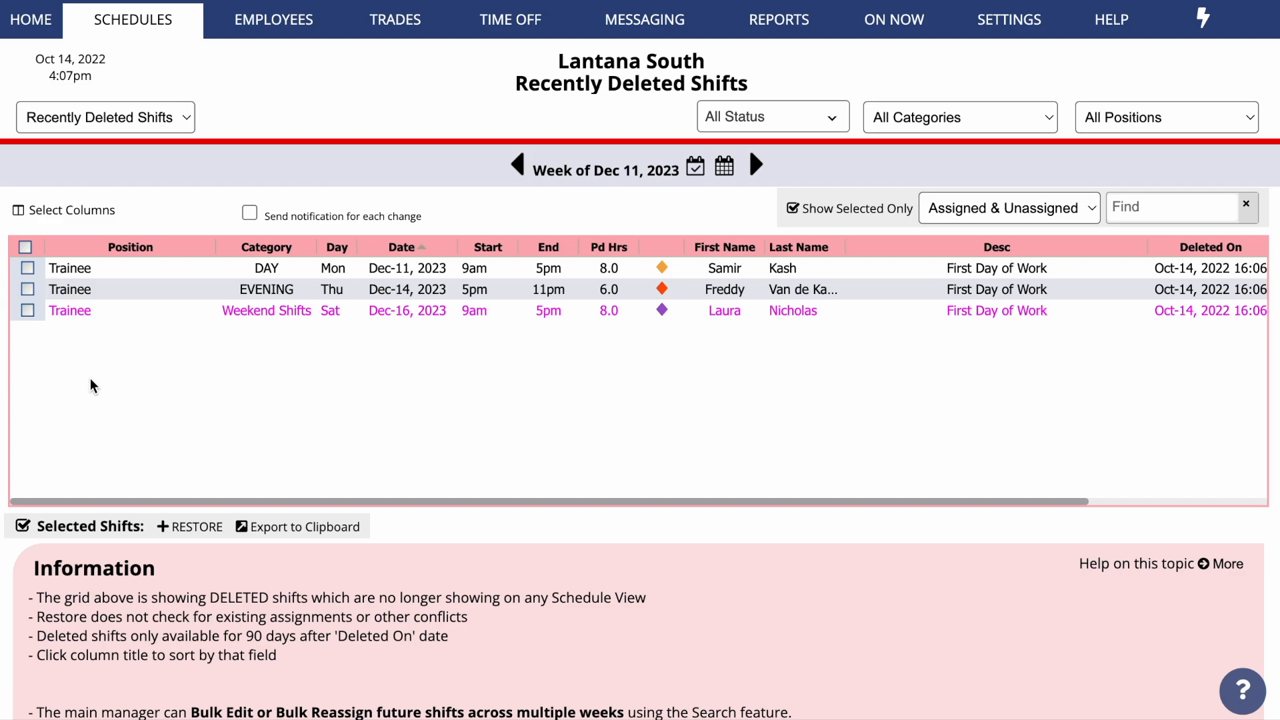
{"action": "left_click", "coordinate": [25, 247]}
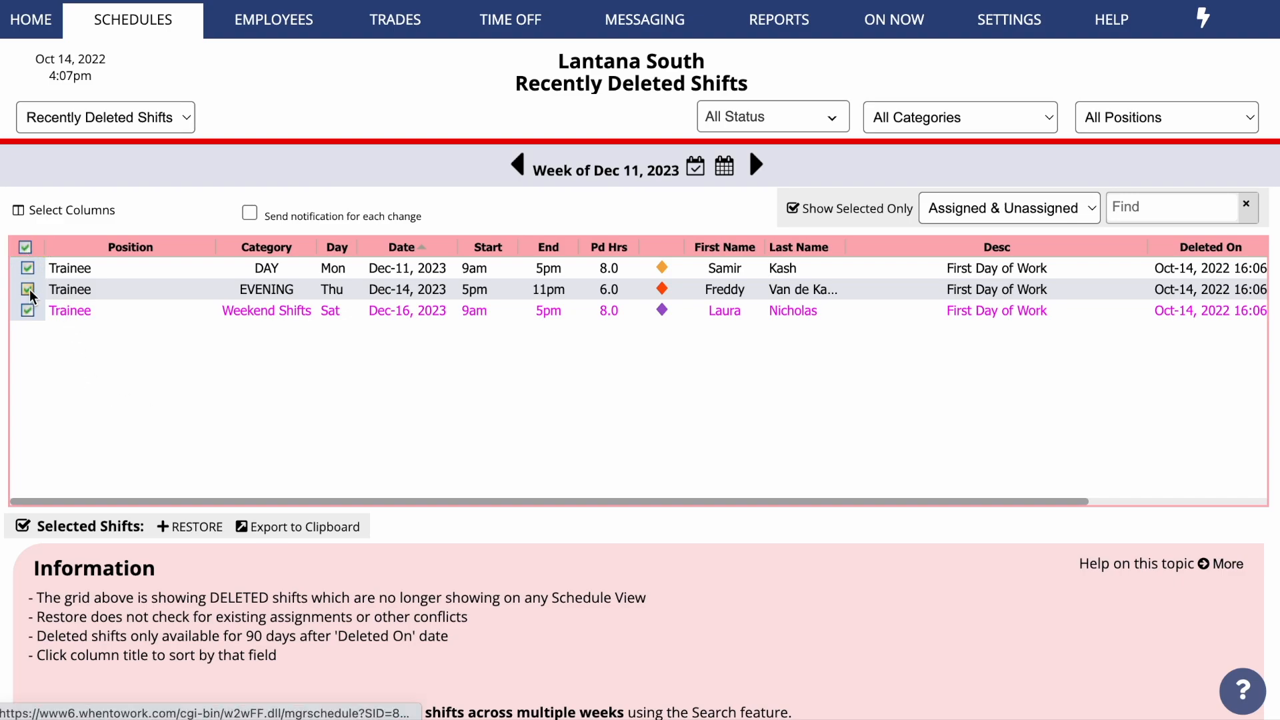
{"action": "left_click", "coordinate": [188, 527]}
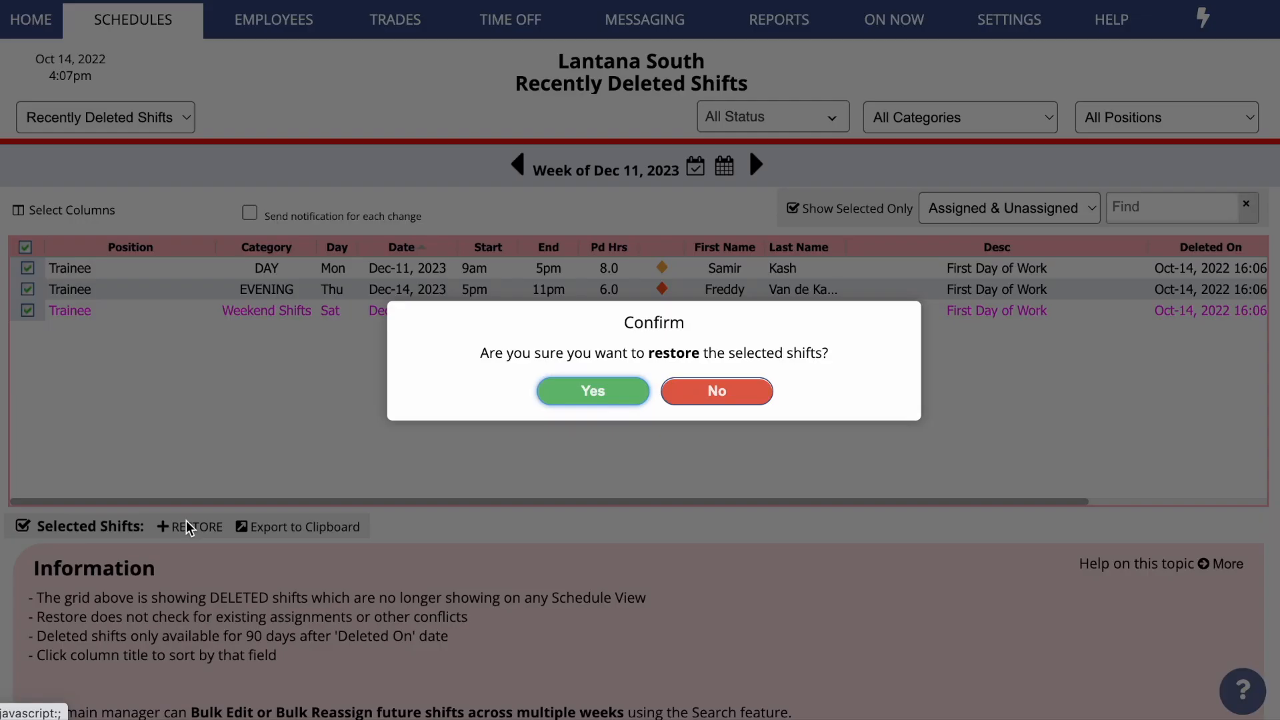
{"action": "left_click", "coordinate": [548, 398]}
- Return to the weekly Grid View and filter its shifts by "9am"
{"action": "mouse_move", "coordinate": [152, 98]}
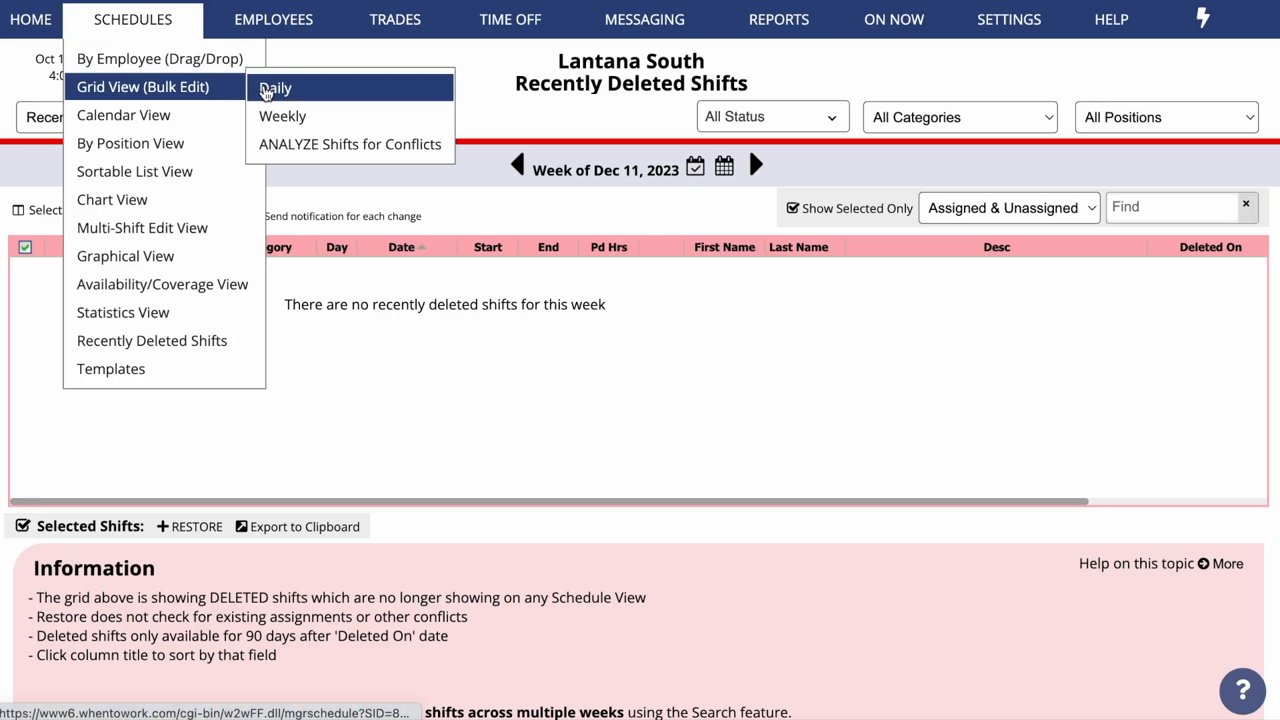
{"action": "left_click", "coordinate": [283, 117]}
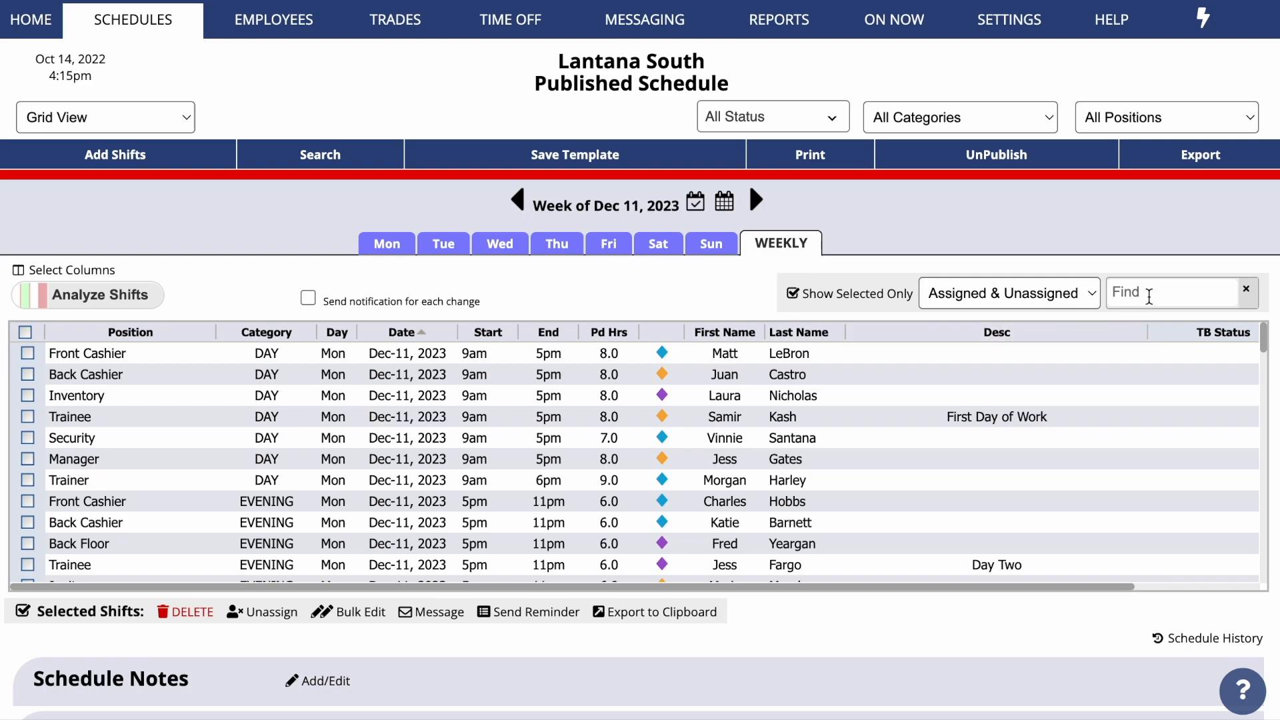
{"action": "left_click", "coordinate": [1150, 293]}
{"action": "type", "text": "9am"}
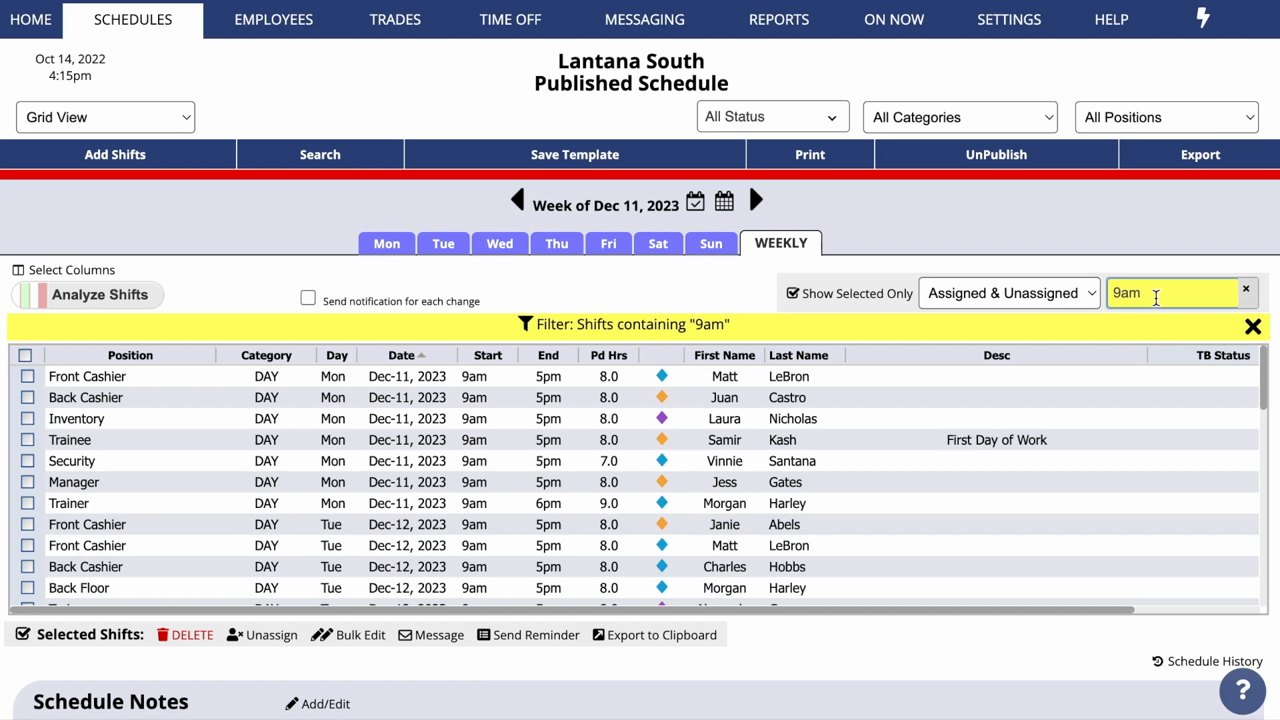
{"action": "scroll", "coordinate": [541, 459], "scroll_direction": "down", "scroll_amount": 3}
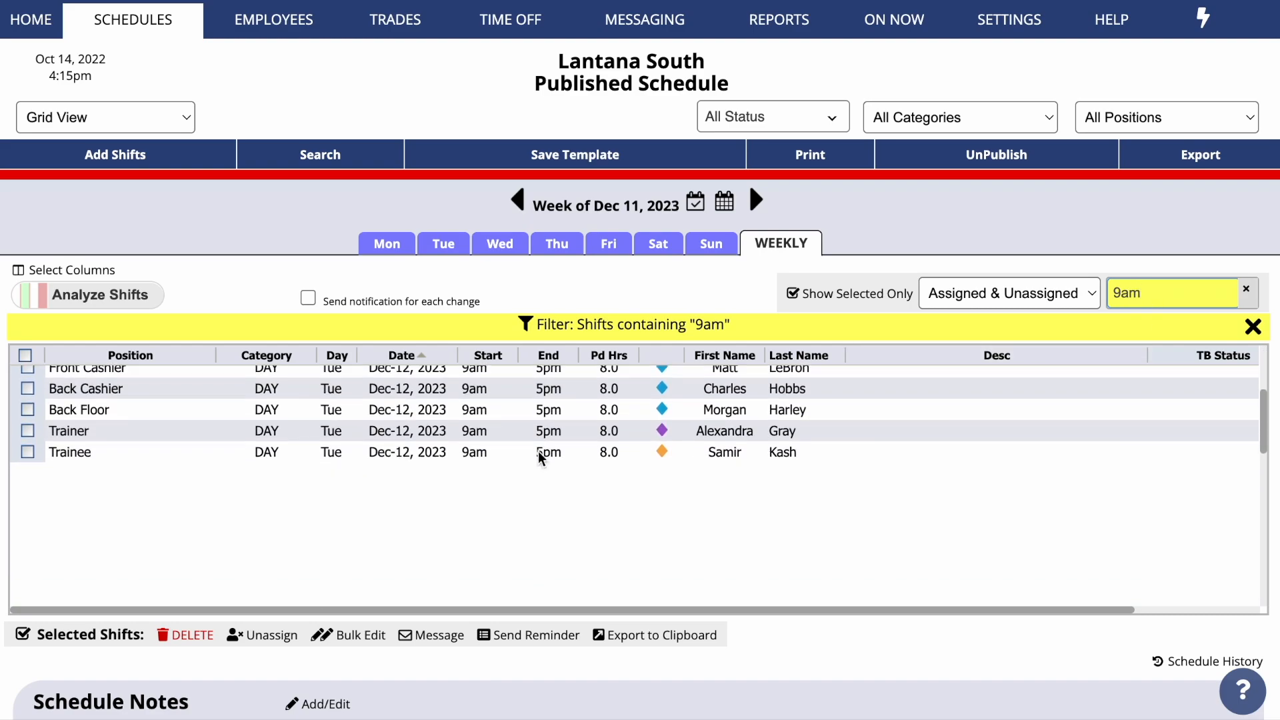
{"action": "scroll", "coordinate": [538, 458], "scroll_direction": "down", "scroll_amount": 7}
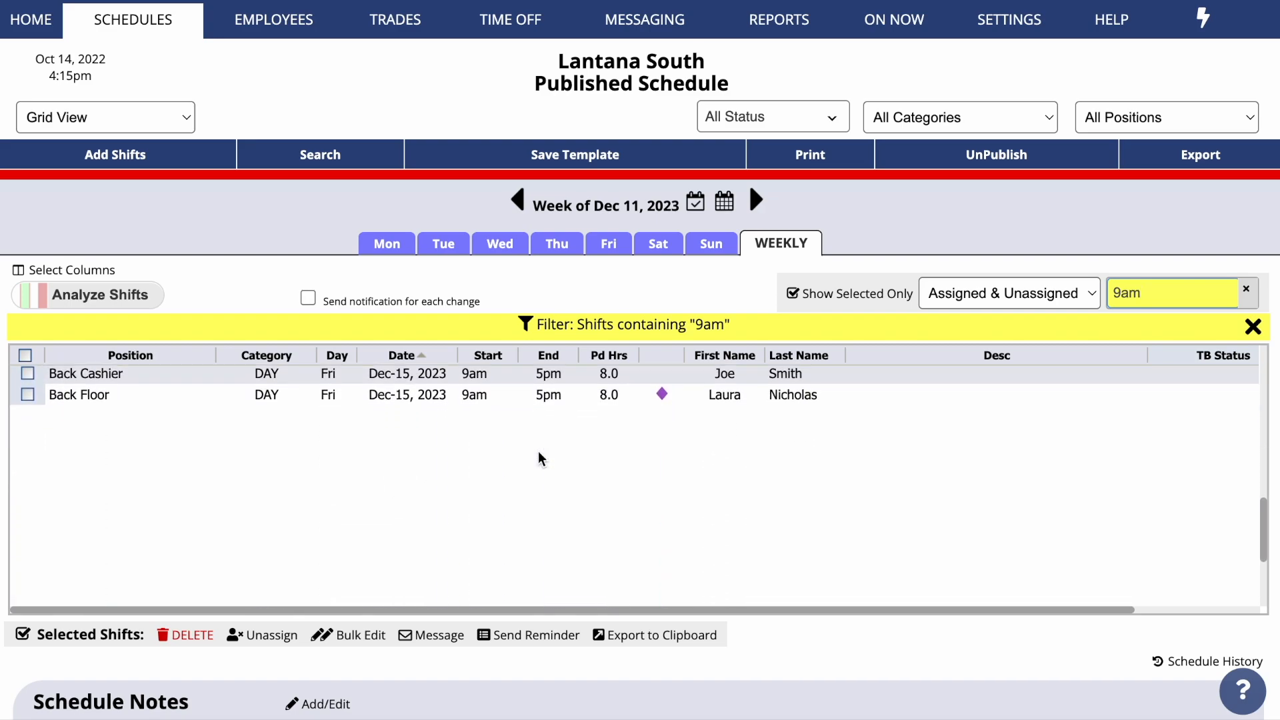
- Bulk edit all of the filtered 9am shifts to start at 8:30am
{"action": "left_click", "coordinate": [24, 356]}
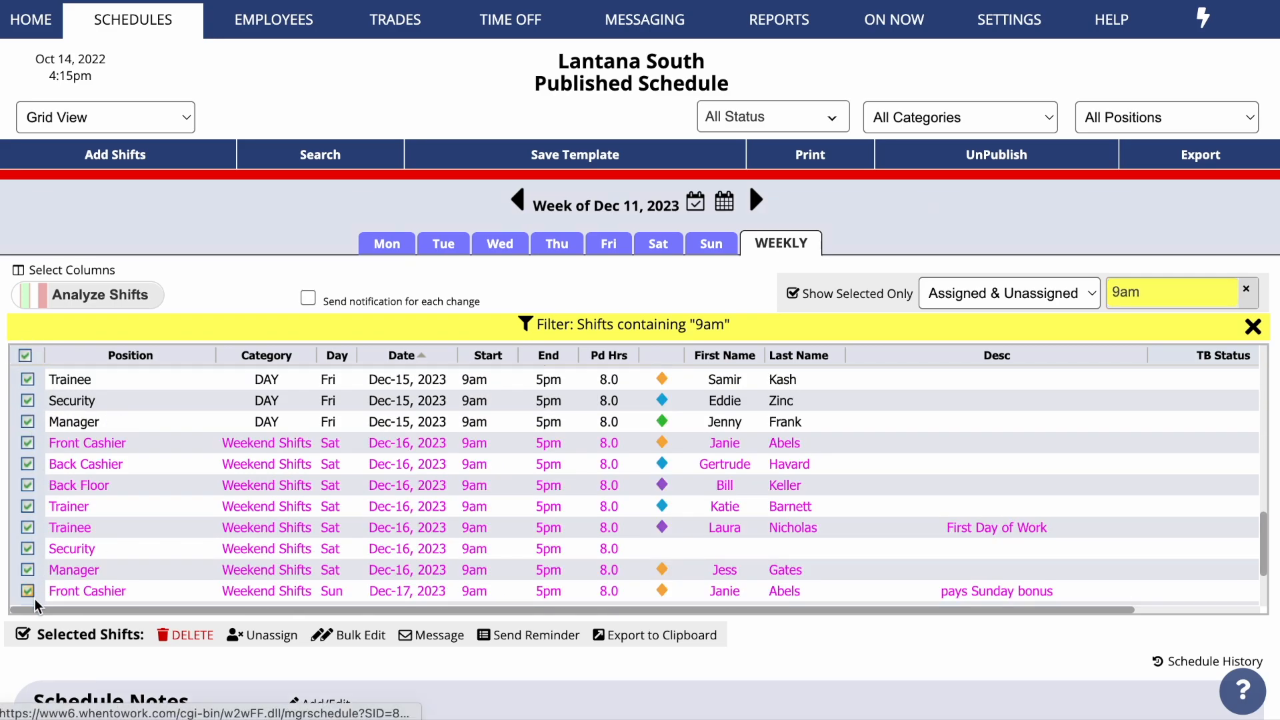
{"action": "left_click", "coordinate": [330, 634]}
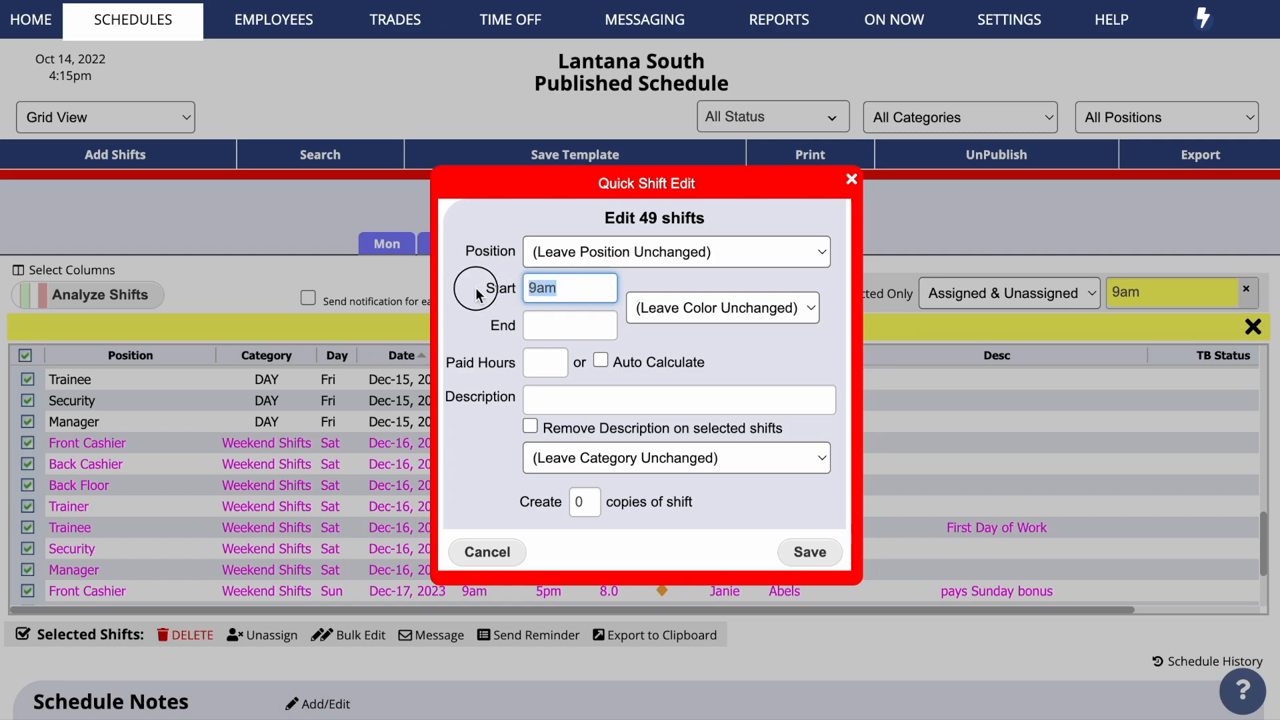
{"action": "type", "text": "8:30am"}
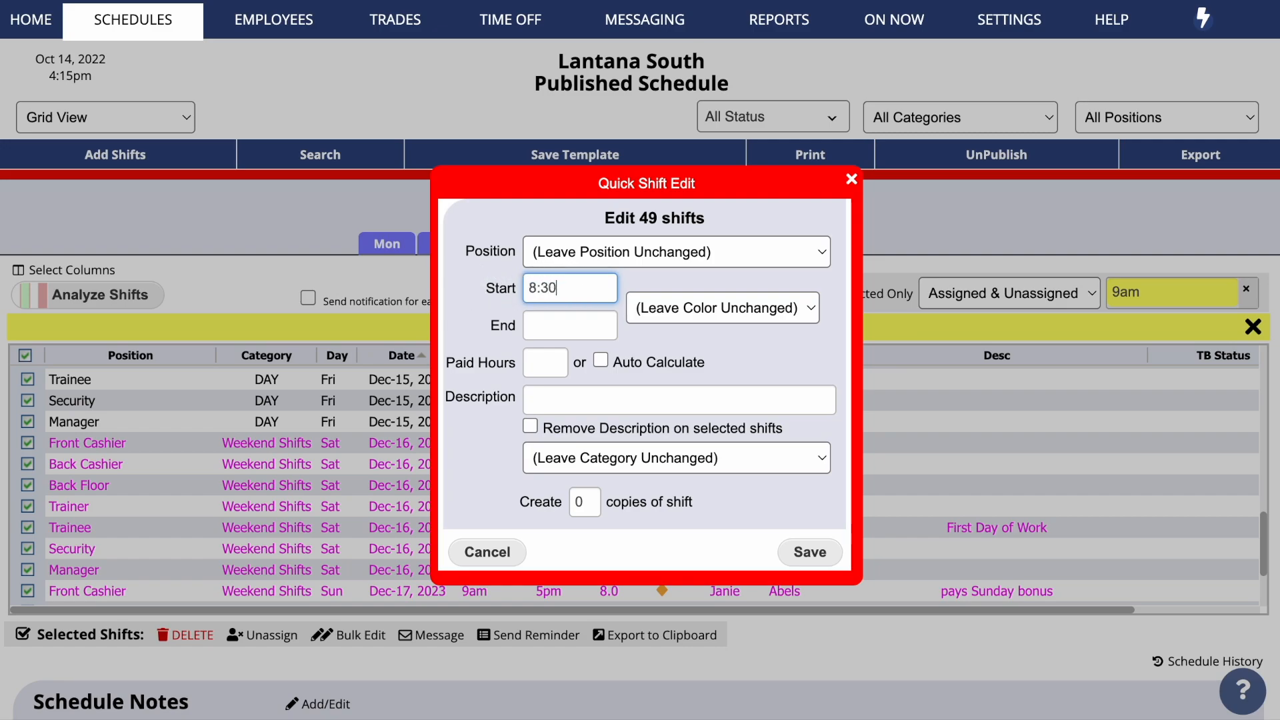
{"action": "left_click", "coordinate": [810, 553]}
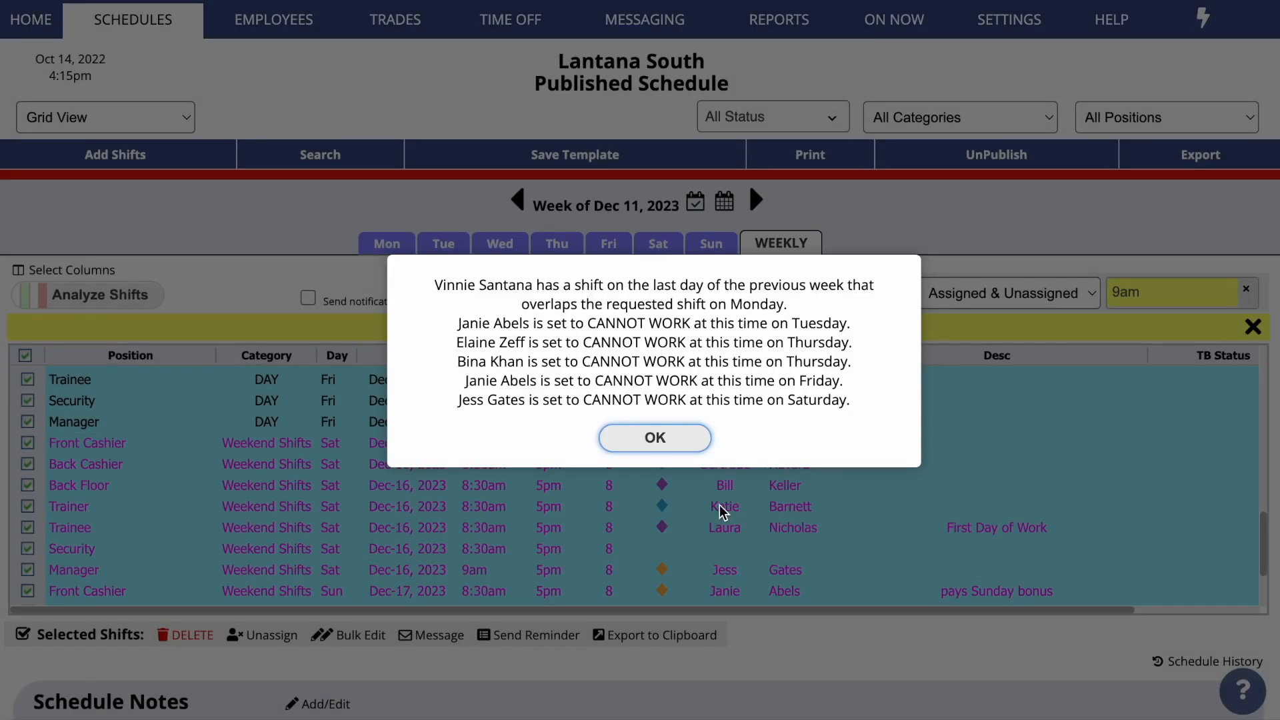
{"action": "left_click", "coordinate": [649, 442]}
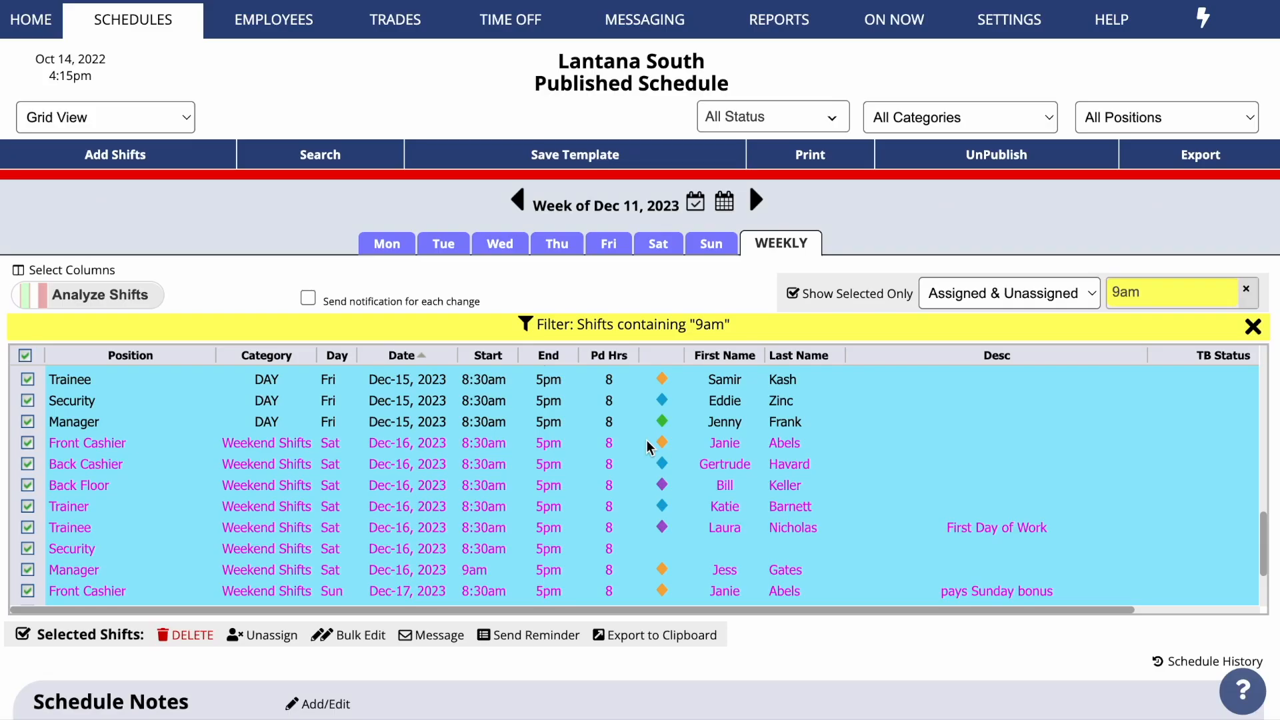
- Clear the 9am filter and deselect all shifts in the weekly grid
{"action": "left_click", "coordinate": [1252, 300]}
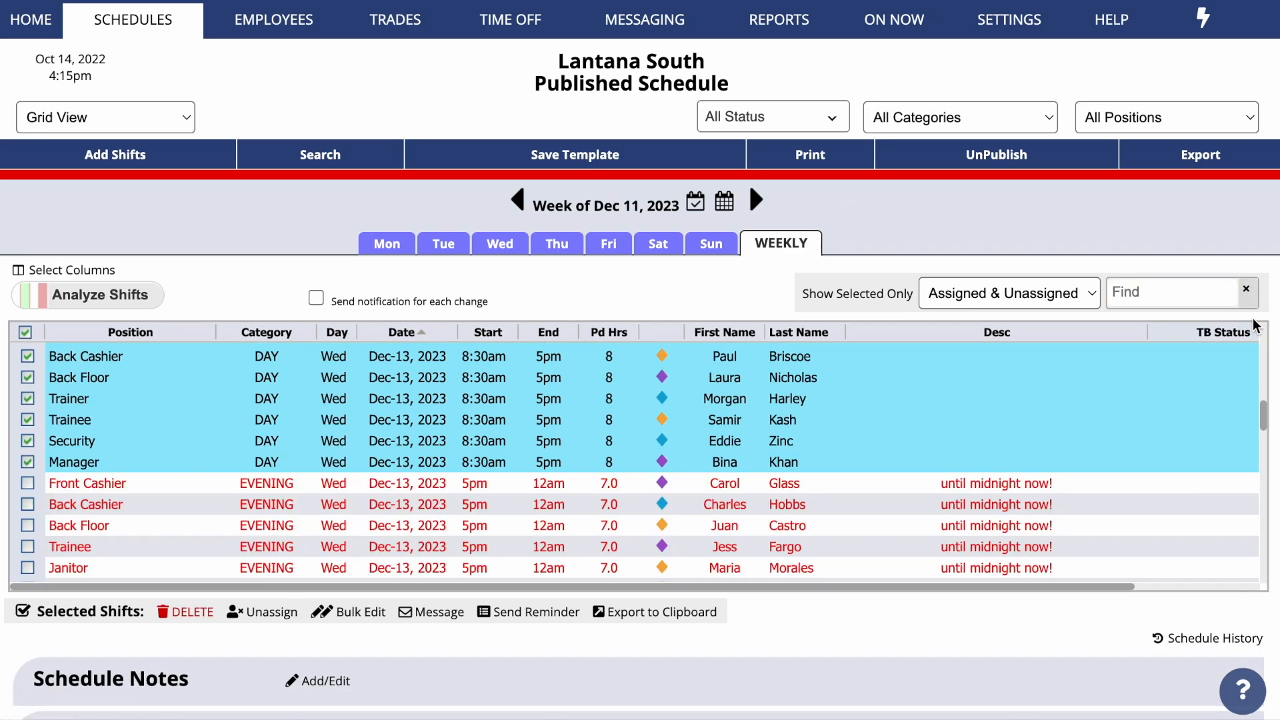
{"action": "scroll", "coordinate": [1177, 398], "scroll_direction": "up", "scroll_amount": 10}
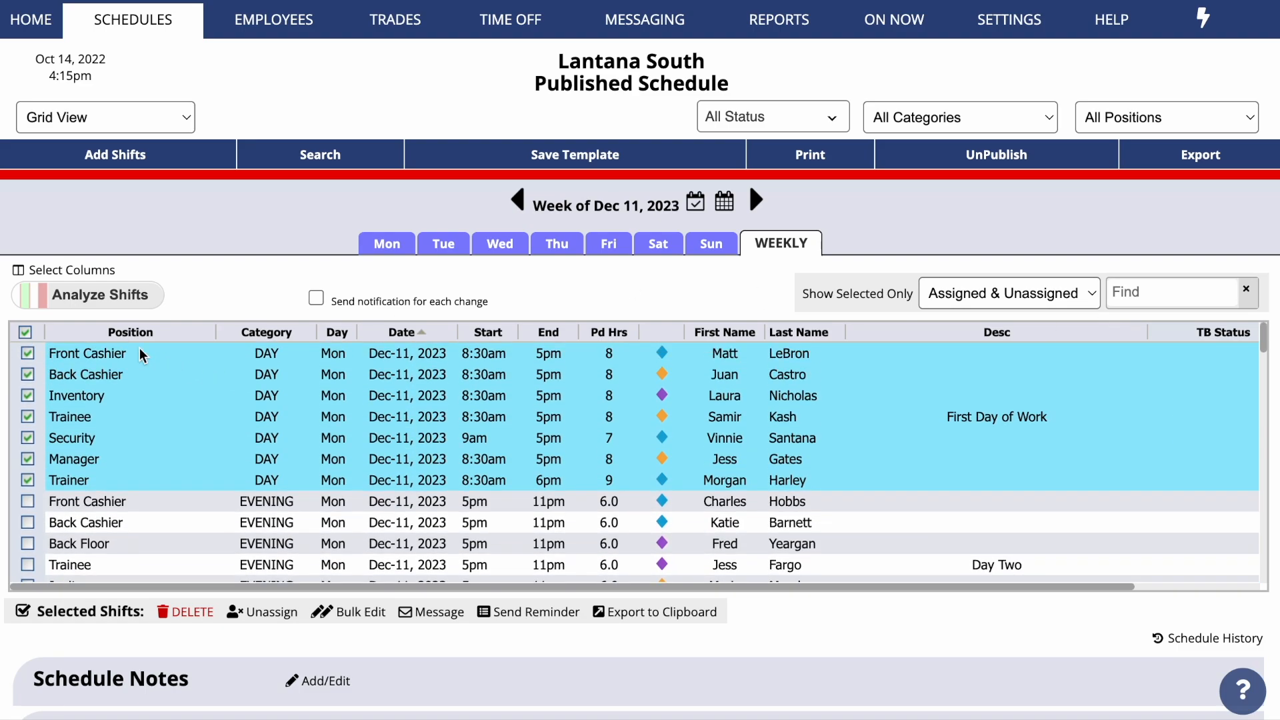
{"action": "left_click", "coordinate": [25, 334]}
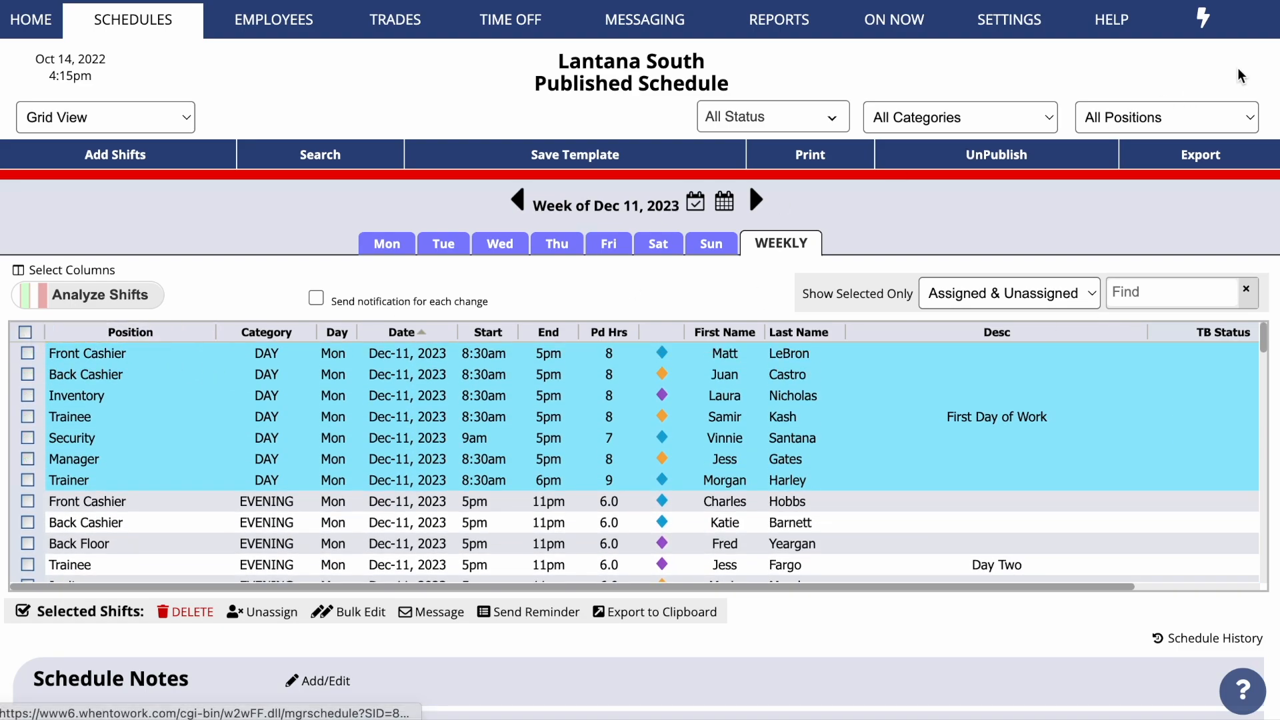
- Filter the weekly schedule to the Trainer position and unassign all of its shifts
{"action": "left_click", "coordinate": [1213, 119]}
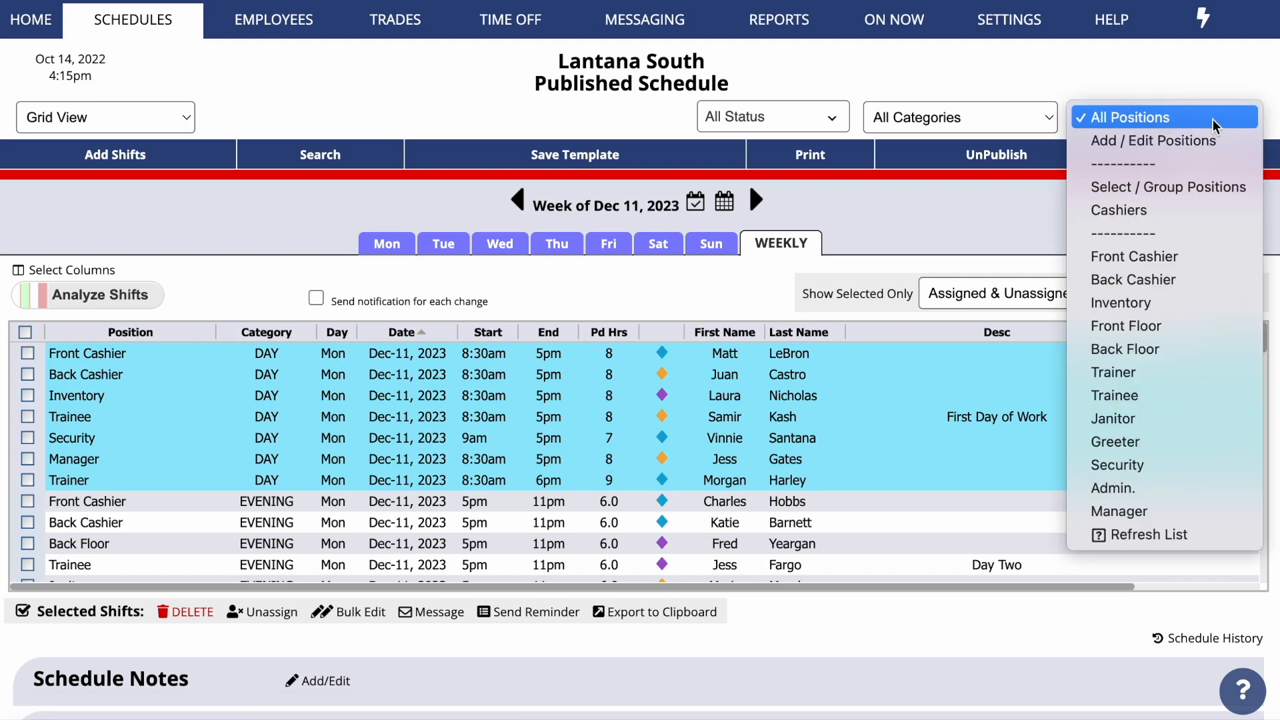
{"action": "left_click", "coordinate": [1186, 375]}
{"action": "left_click", "coordinate": [24, 355]}
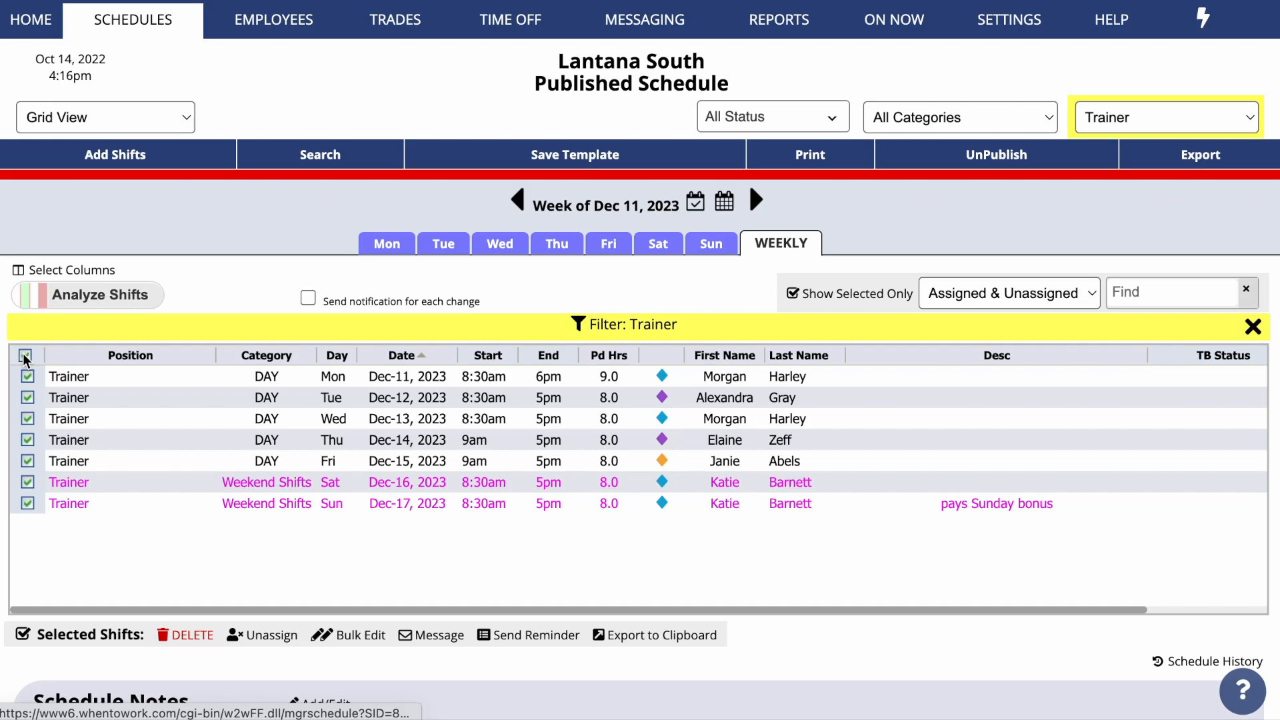
{"action": "left_click", "coordinate": [252, 634]}
{"action": "left_click", "coordinate": [627, 400]}
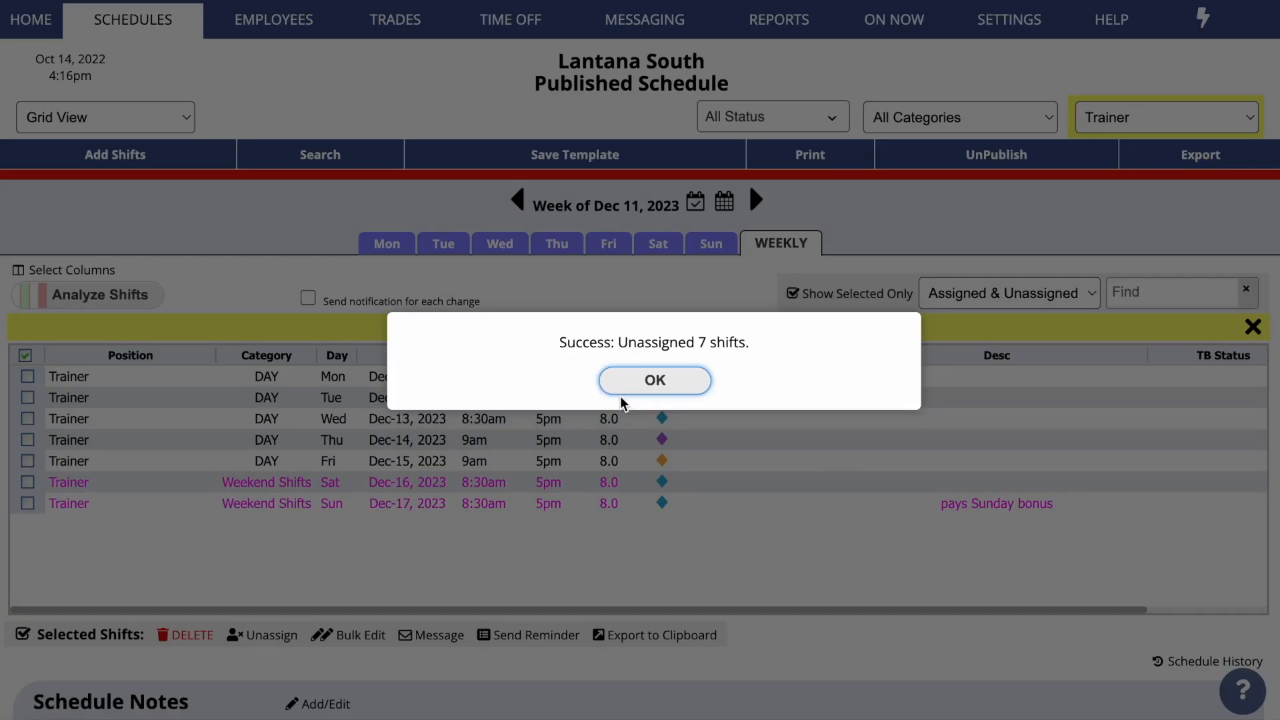
{"action": "left_click", "coordinate": [622, 392]}
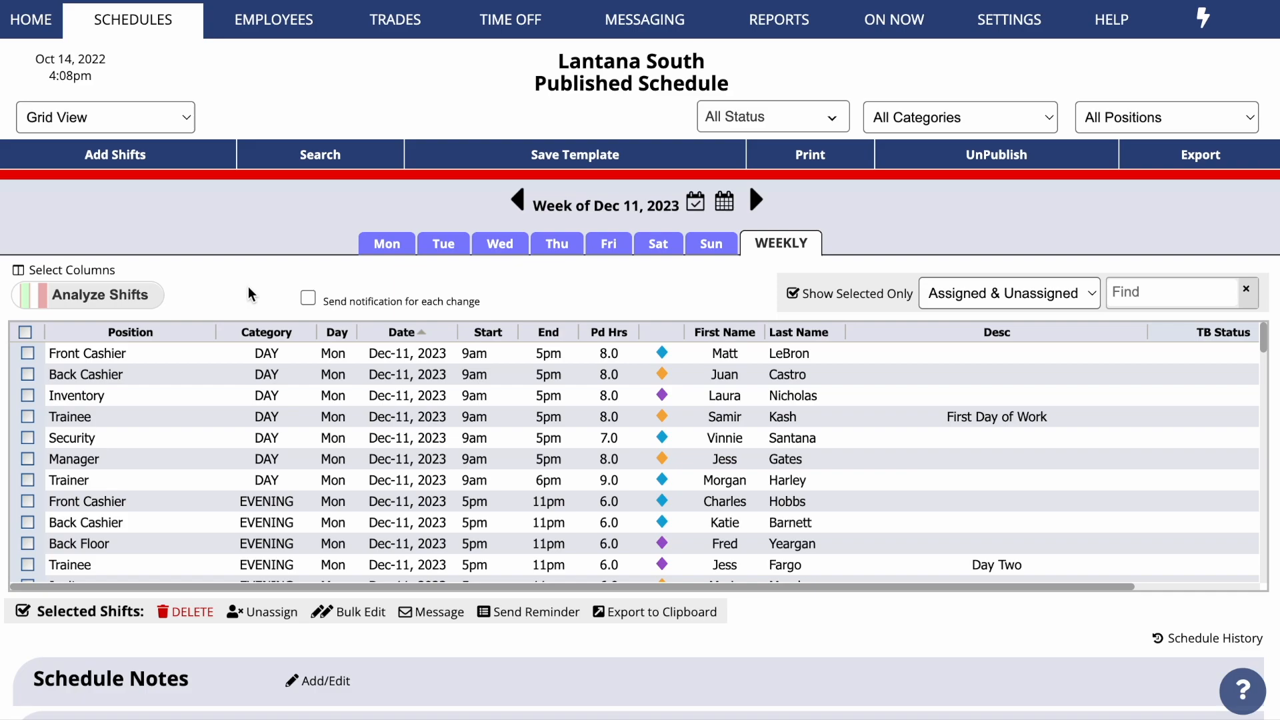
- Show only Tuesday's shifts and sort them by start time
{"action": "left_click", "coordinate": [453, 244]}
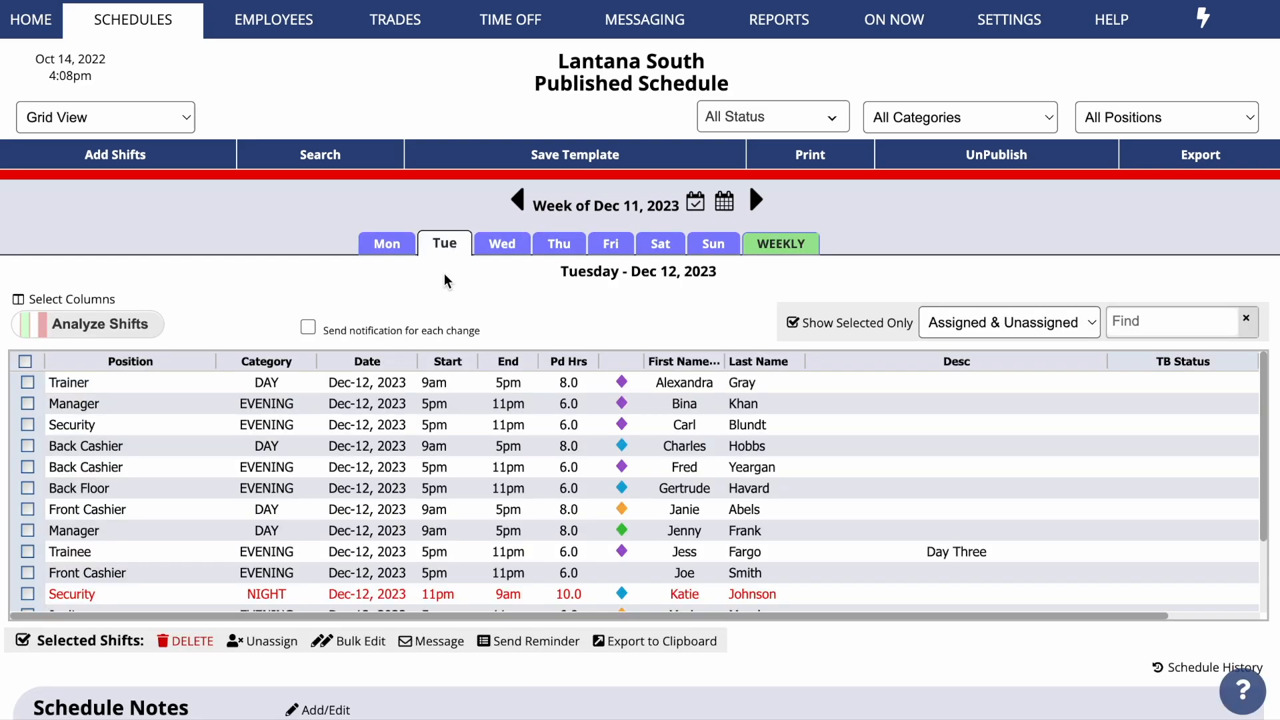
{"action": "left_click", "coordinate": [448, 361]}
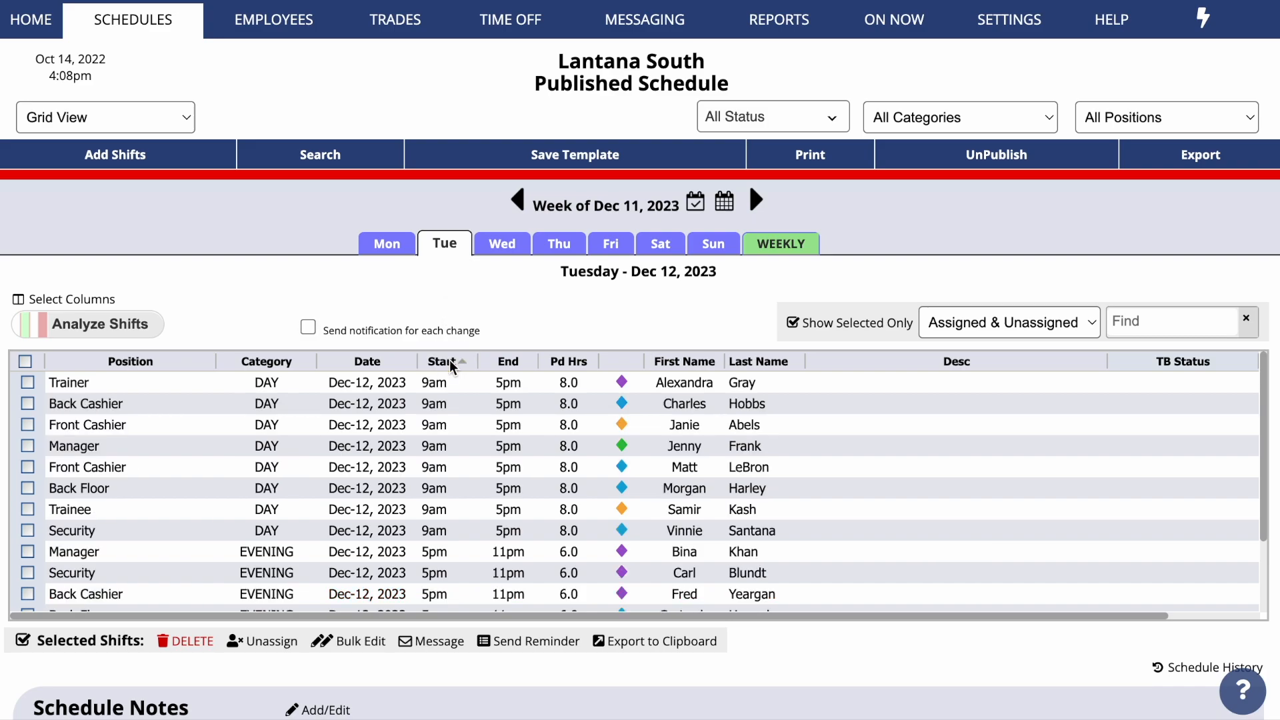
{"action": "scroll", "coordinate": [449, 360], "scroll_direction": "down", "scroll_amount": 3}
{"action": "scroll", "coordinate": [449, 394], "scroll_direction": "up", "scroll_amount": 3}
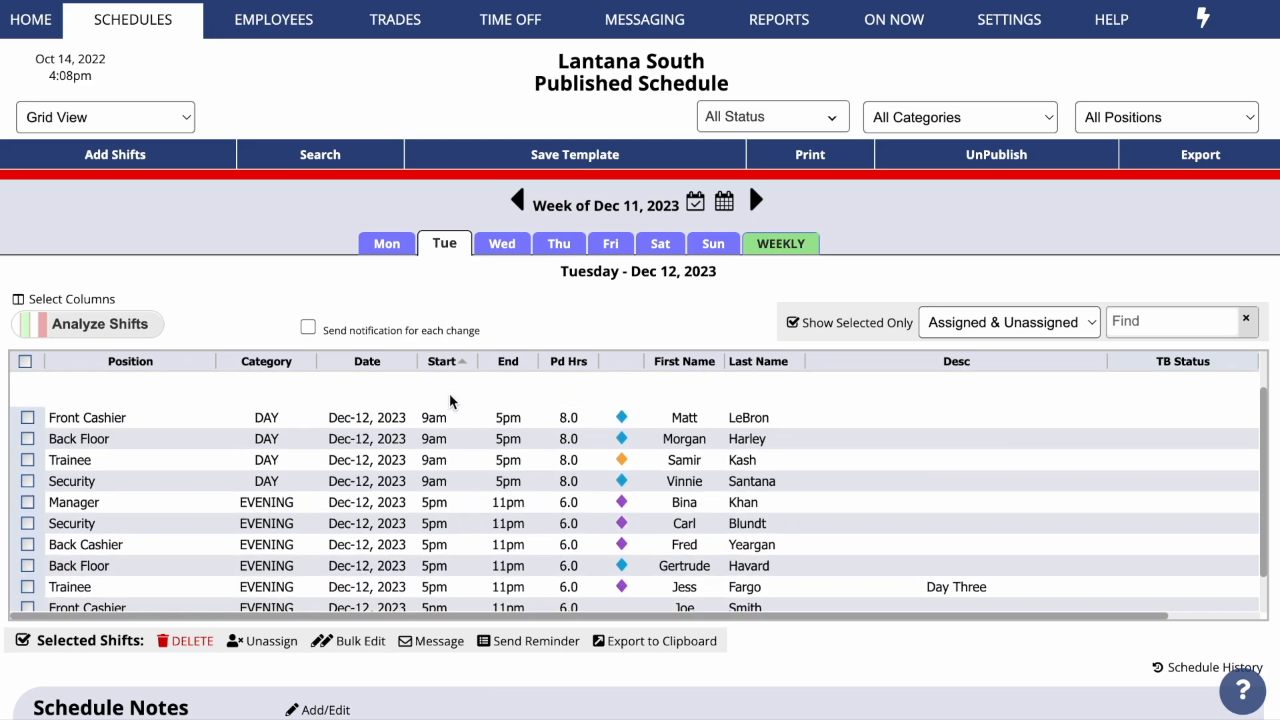
- Message the employees on all Tuesday 9am shifts with the subject "Tuesday Morning" and the text "Don't forget to bring in the garbage cans!"
{"action": "left_click", "coordinate": [27, 382]}
{"action": "left_click", "coordinate": [27, 404]}
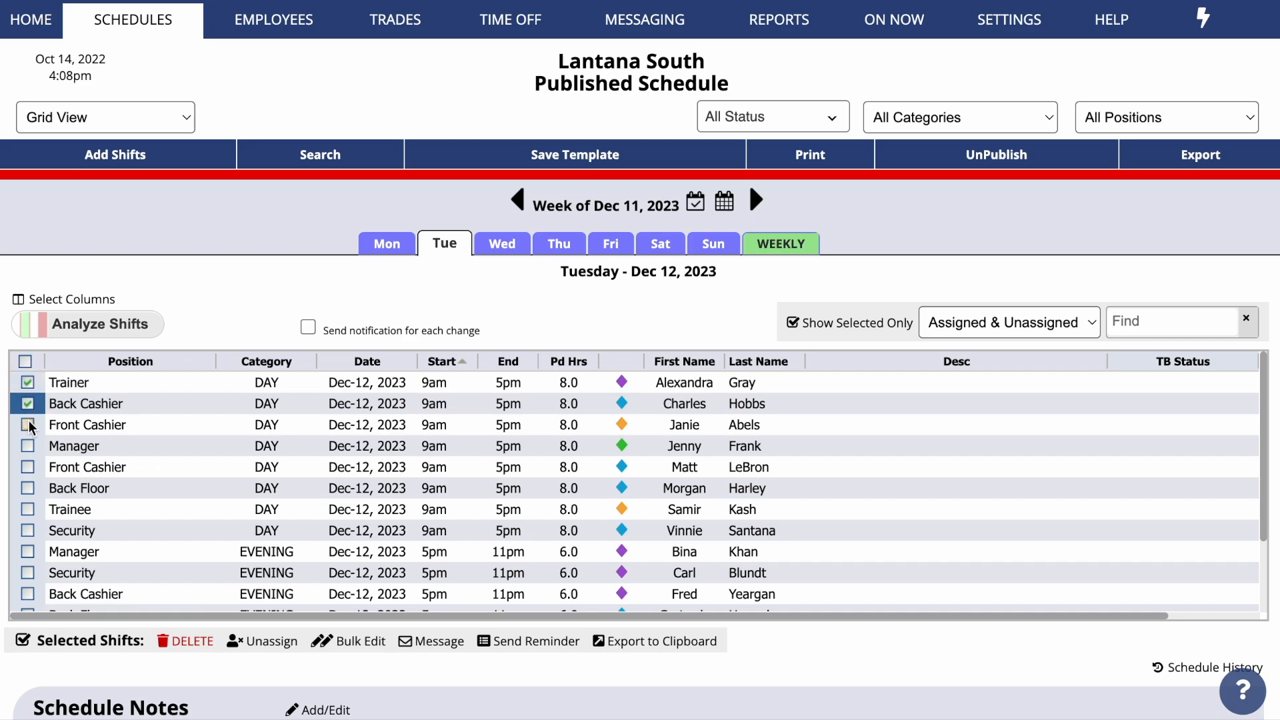
{"action": "left_click", "coordinate": [27, 467]}
{"action": "left_click", "coordinate": [28, 488]}
{"action": "left_click", "coordinate": [27, 509]}
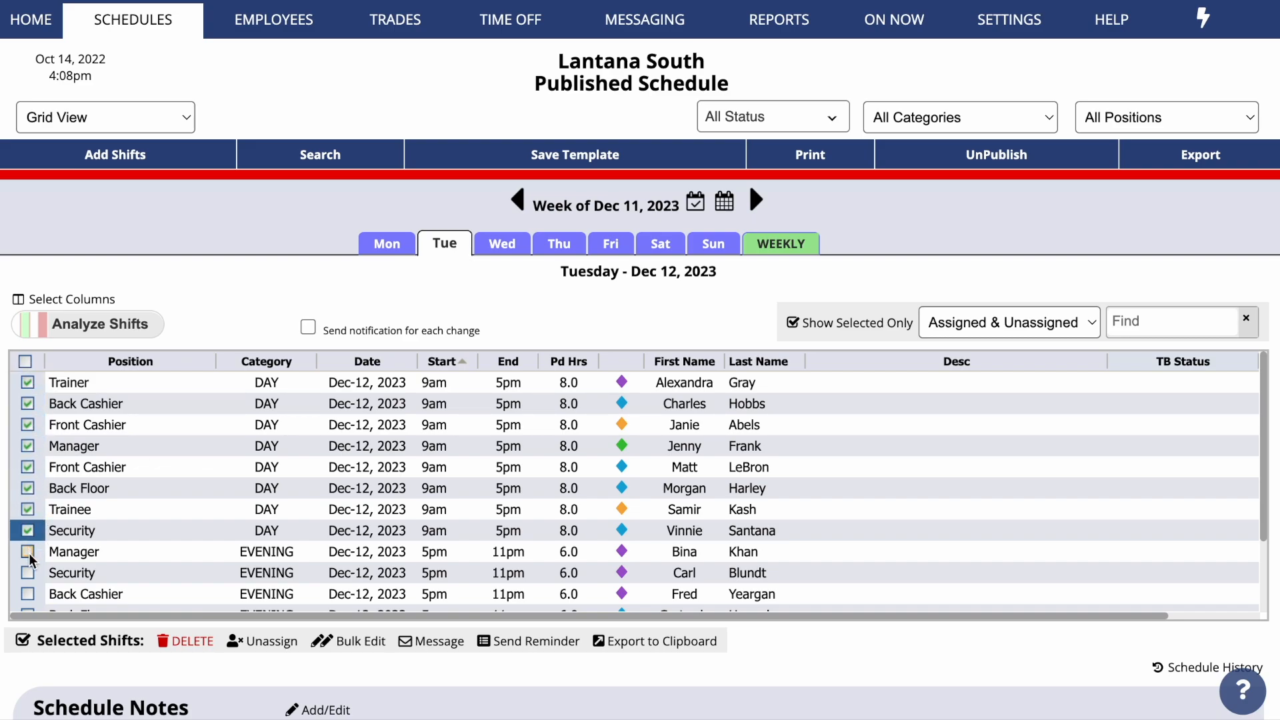
{"action": "left_click", "coordinate": [438, 641]}
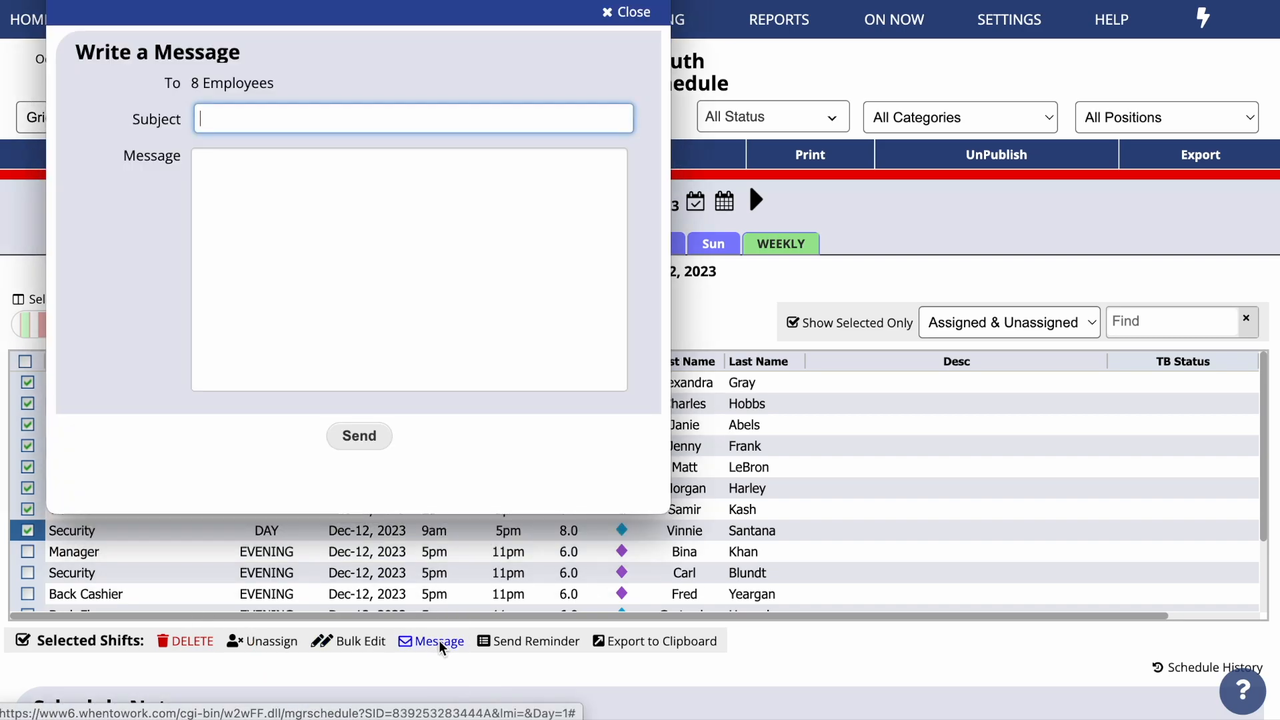
{"action": "type", "text": "Tuesday Morning"}
{"action": "left_click", "coordinate": [318, 198]}
{"action": "type", "text": "Don"}
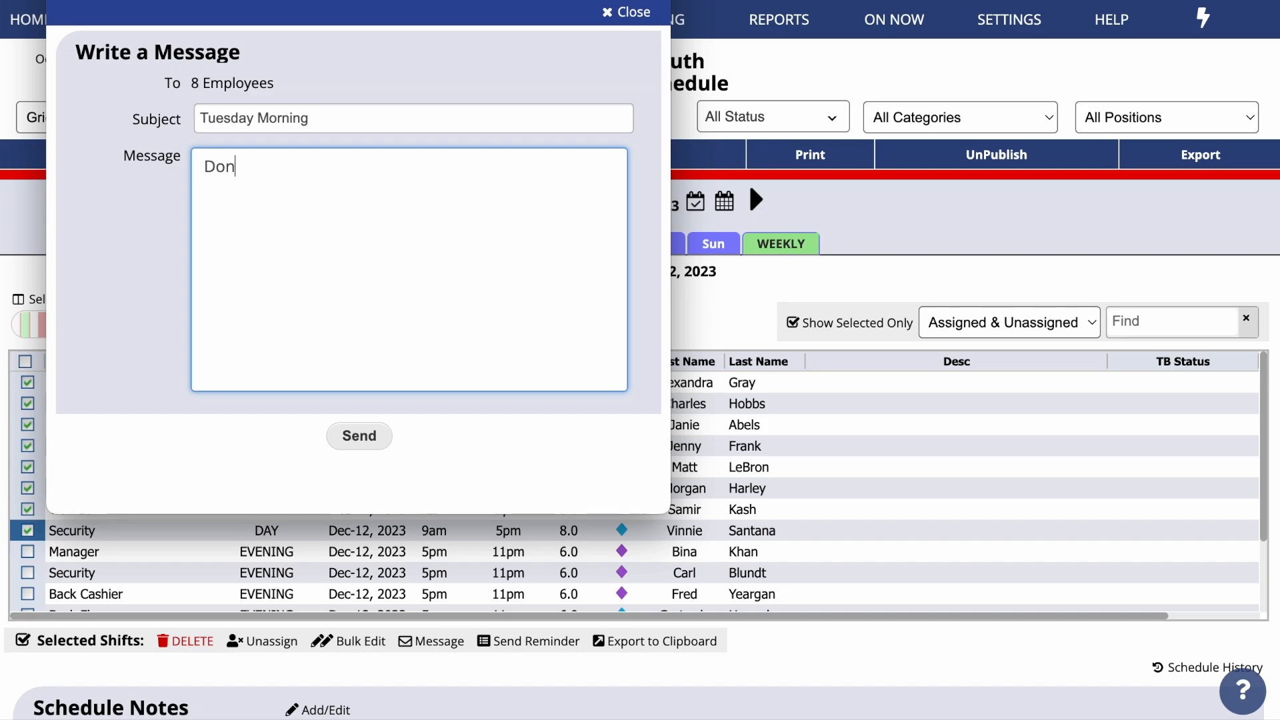
{"action": "type", "text": "'t forget to bring in the garbage cans!"}
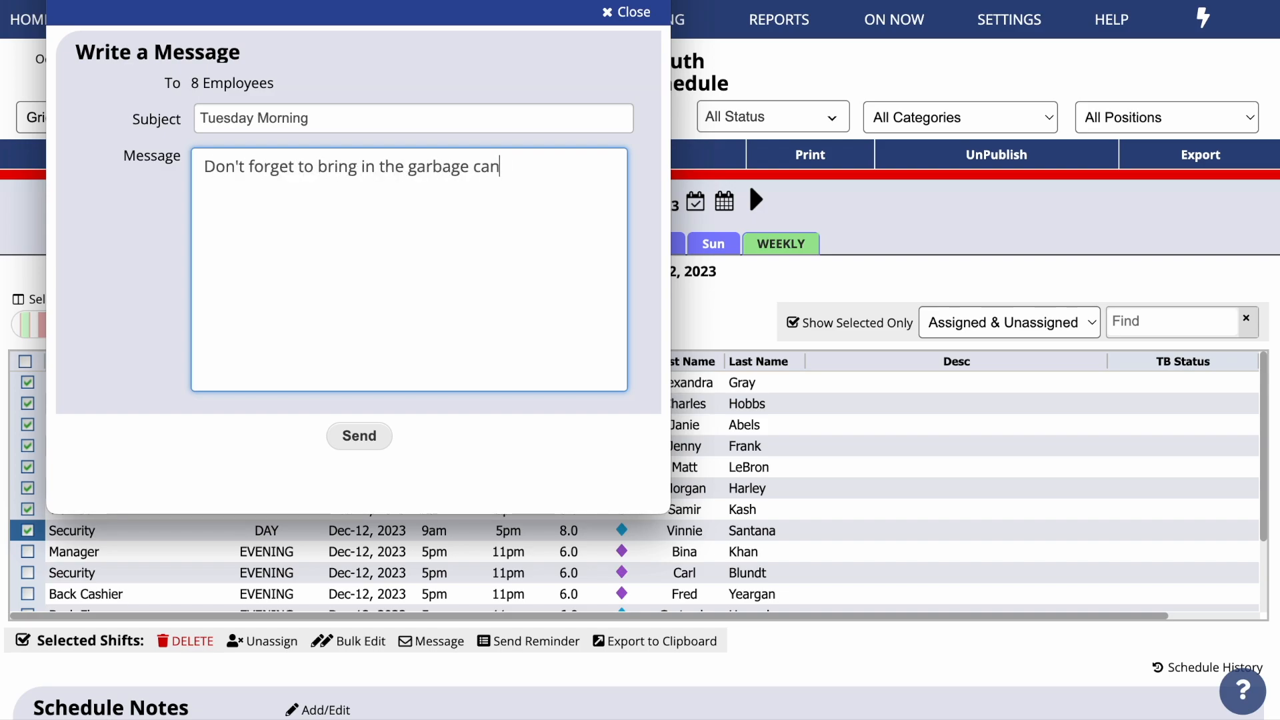
{"action": "left_click", "coordinate": [360, 436]}
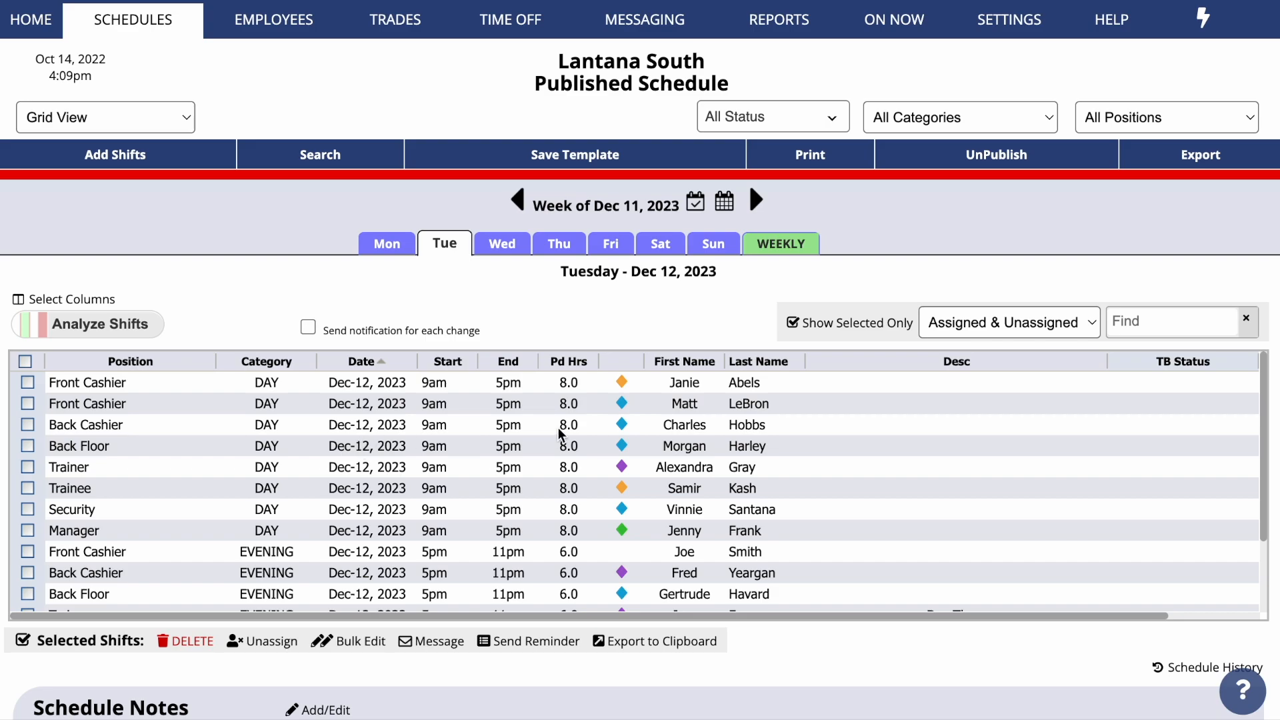
- Return to the weekly schedule and filter its shifts by the employee's last name
{"action": "left_click", "coordinate": [778, 245]}
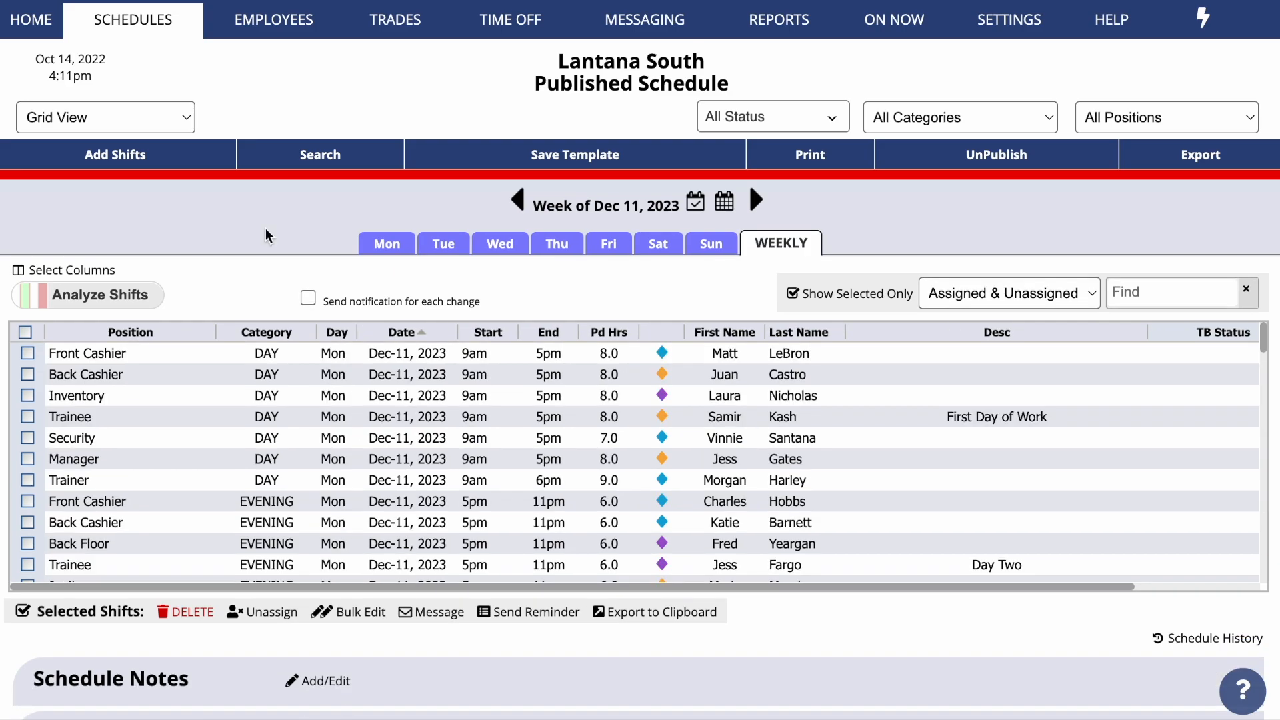
{"action": "left_click", "coordinate": [1161, 289]}
{"action": "type", "text": "zeff"}
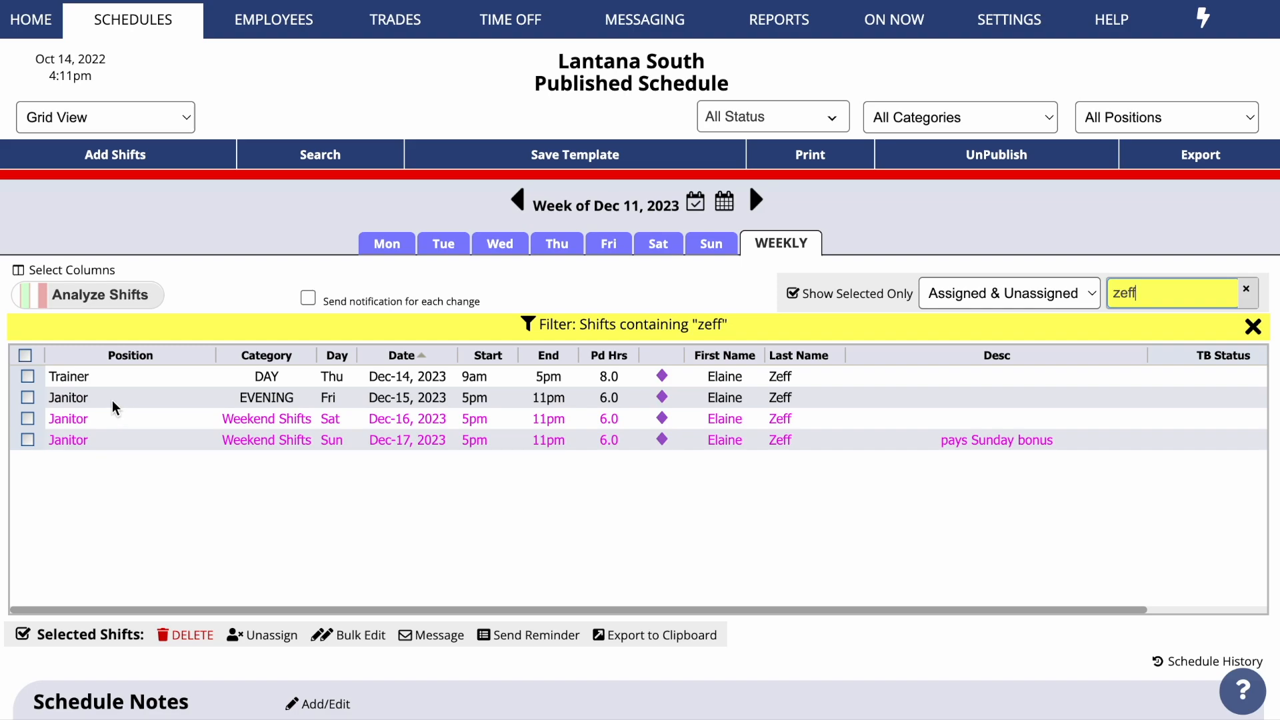
- Send a schedule reminder for all the filtered shifts with the comment "Don't forget that you're working this week!"
{"action": "left_click", "coordinate": [25, 356]}
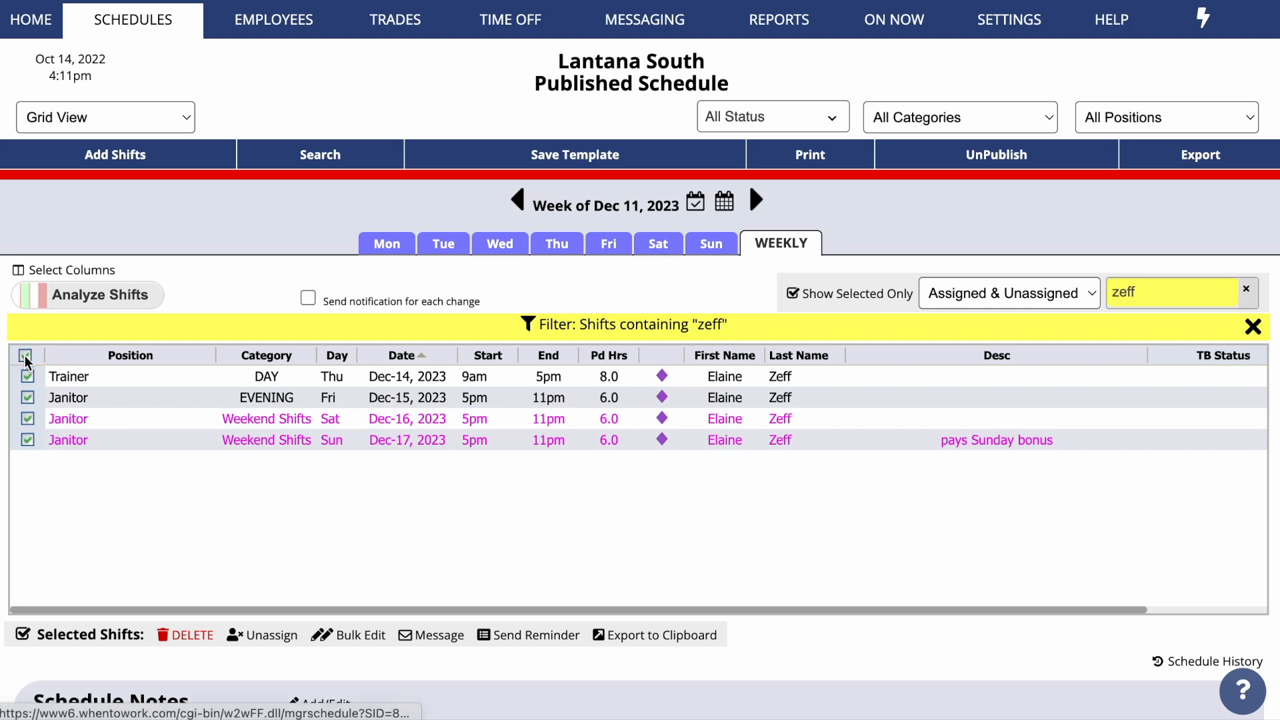
{"action": "left_click", "coordinate": [512, 634]}
{"action": "left_click", "coordinate": [309, 360]}
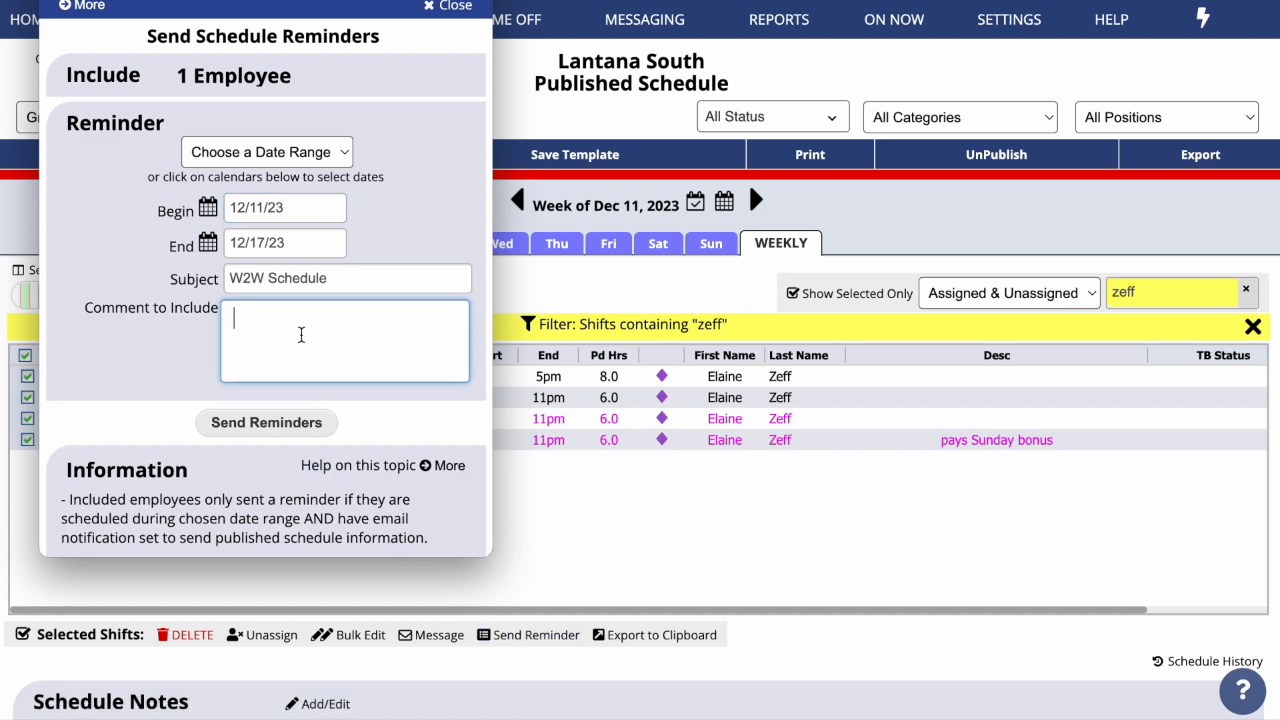
{"action": "type", "text": "Don't forget that you're working this week!"}
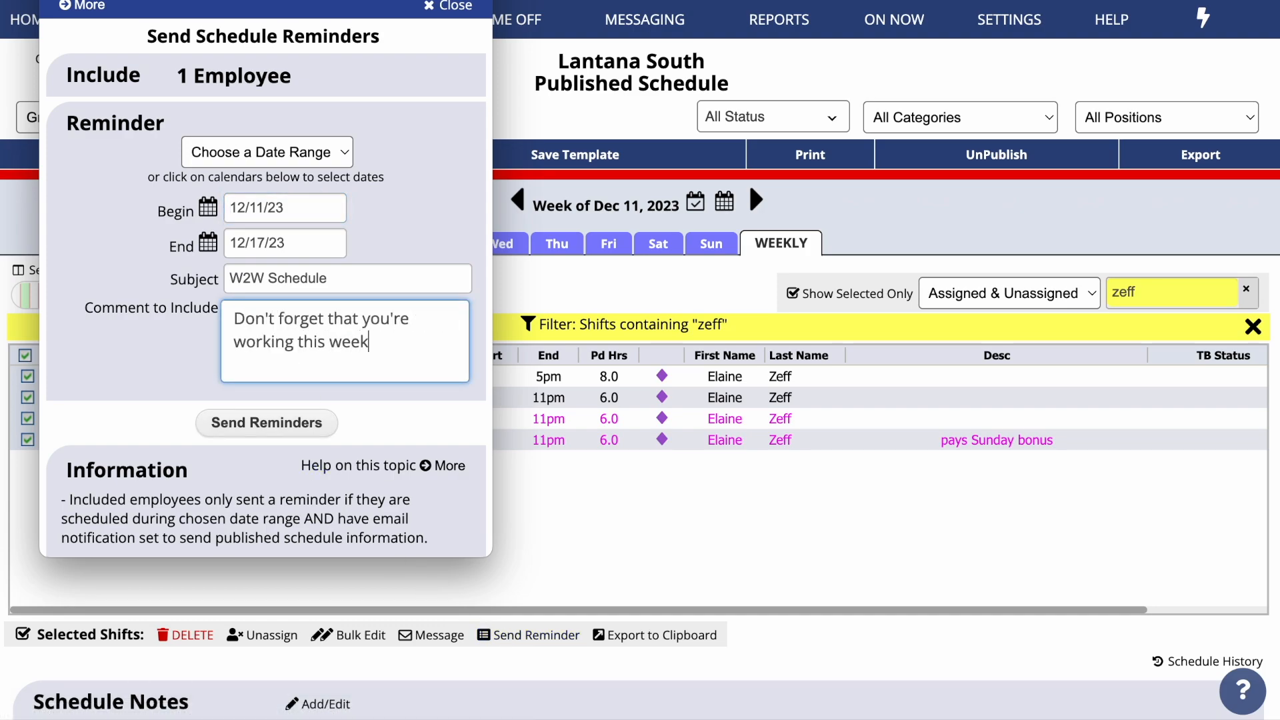
{"action": "left_click", "coordinate": [277, 428]}
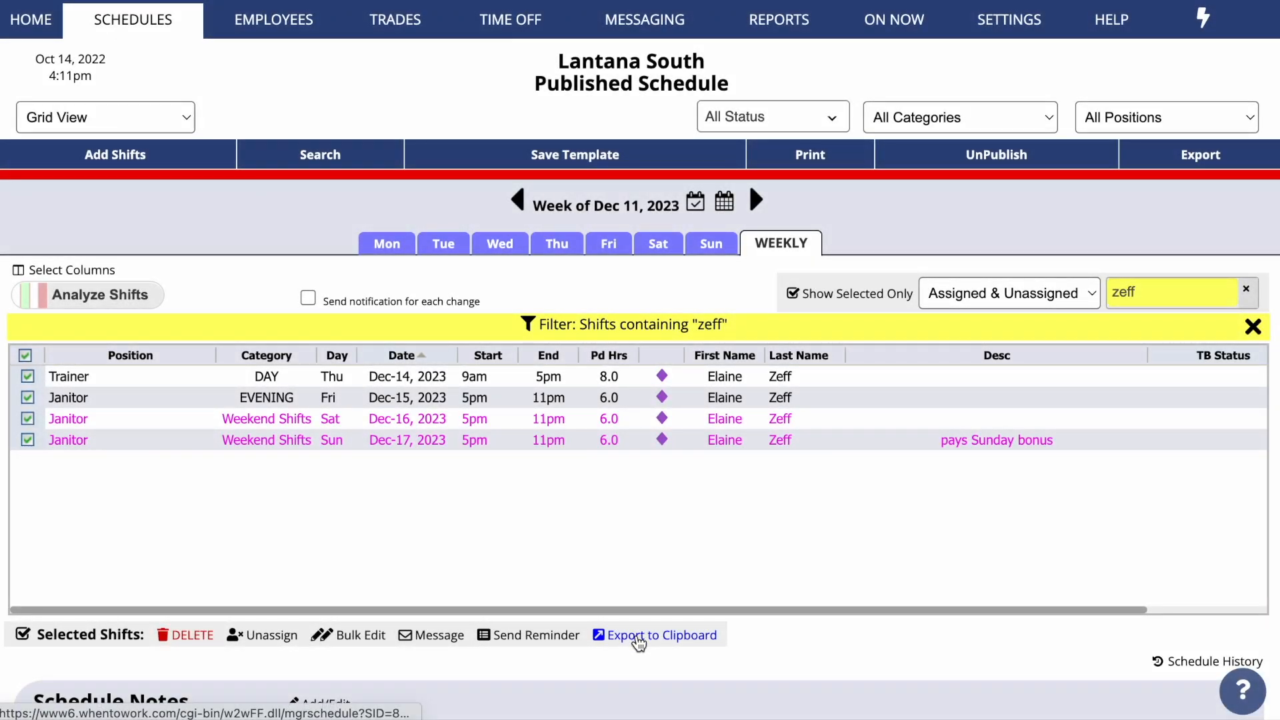
- Export the selected shifts to the clipboard and paste them into the first column of the empty spreadsheet table, below the header row
{"action": "left_click", "coordinate": [638, 641]}
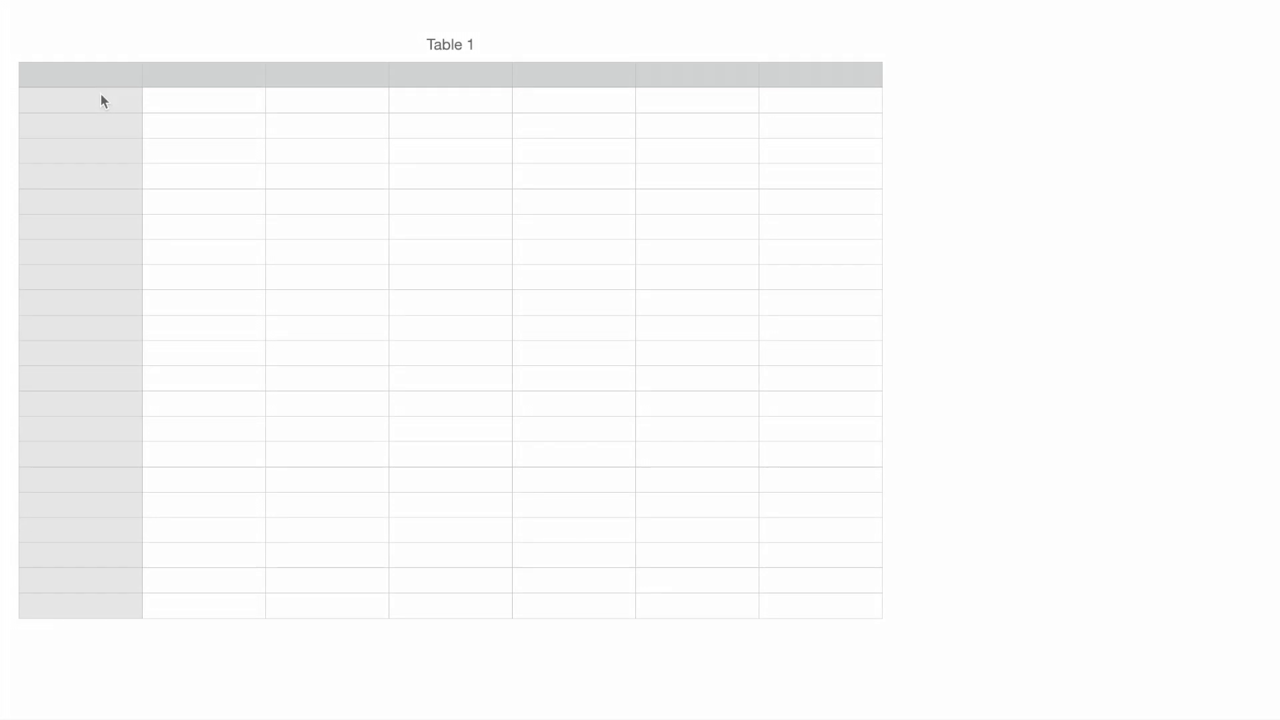
{"action": "right_click", "coordinate": [102, 93]}
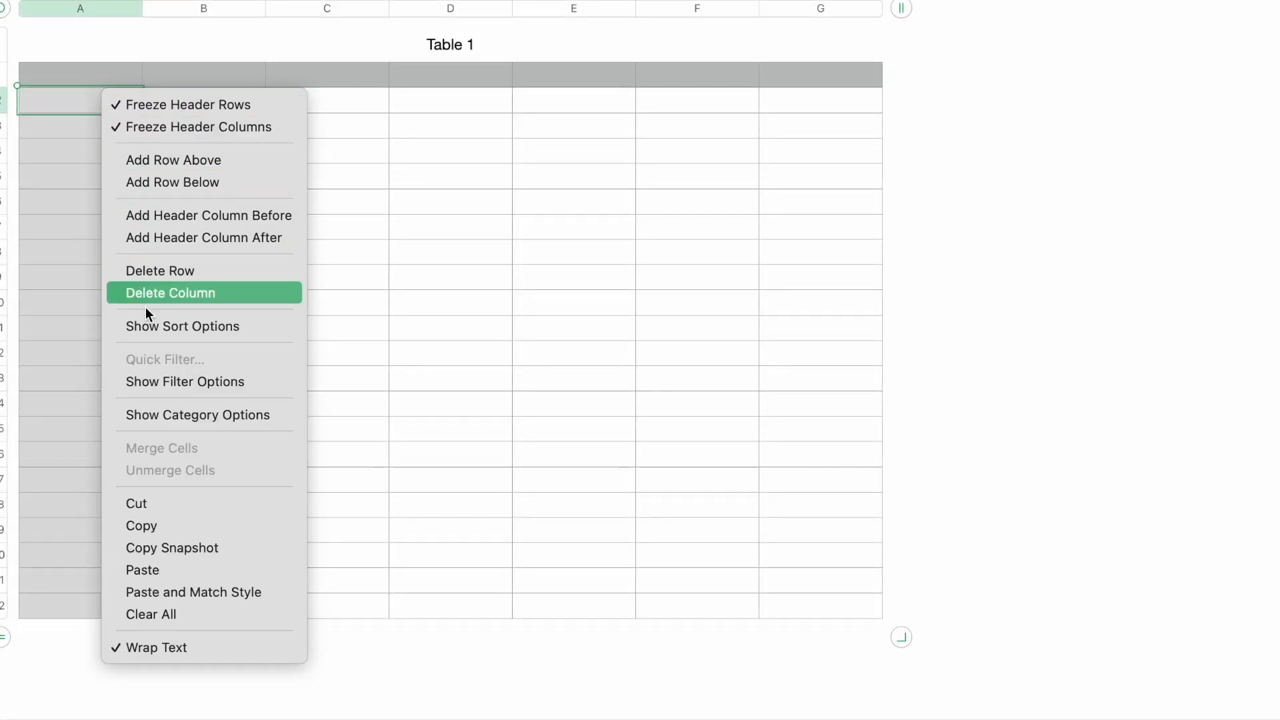
{"action": "left_click", "coordinate": [144, 568]}
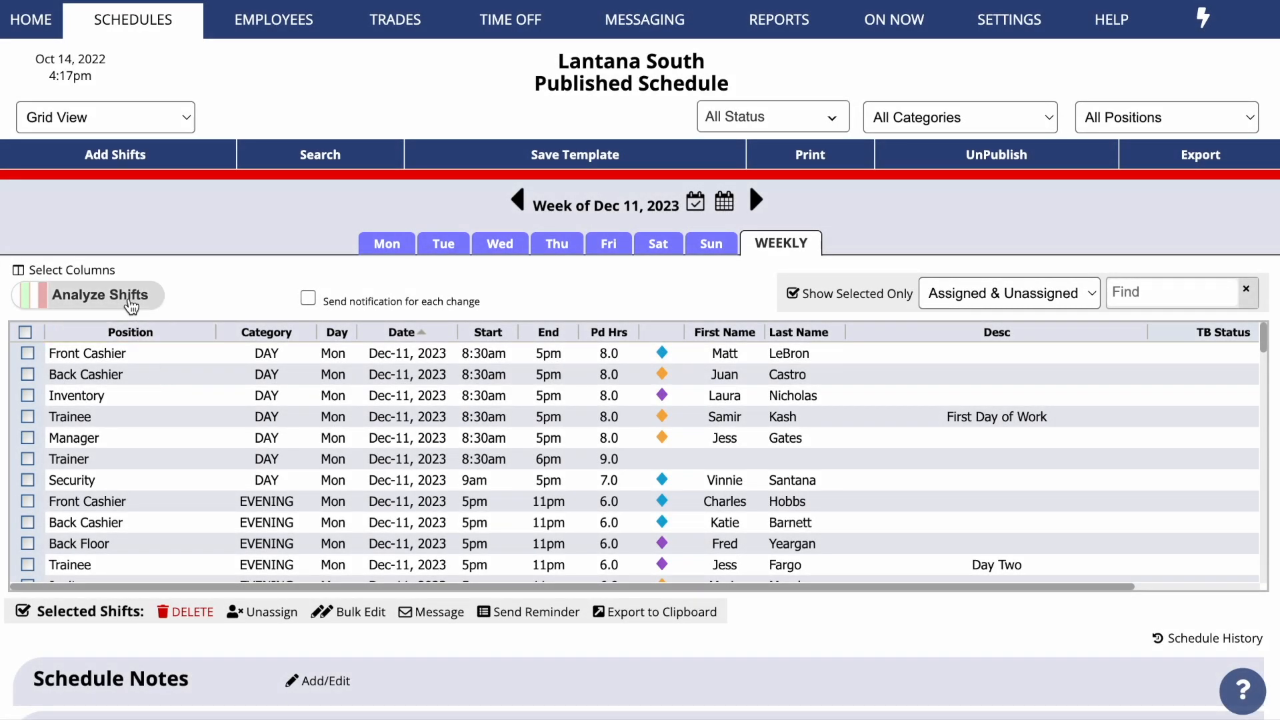
- Analyze all of the week's shifts and examine the list for conflicts with employees' work-time preferences
{"action": "left_click", "coordinate": [131, 304]}
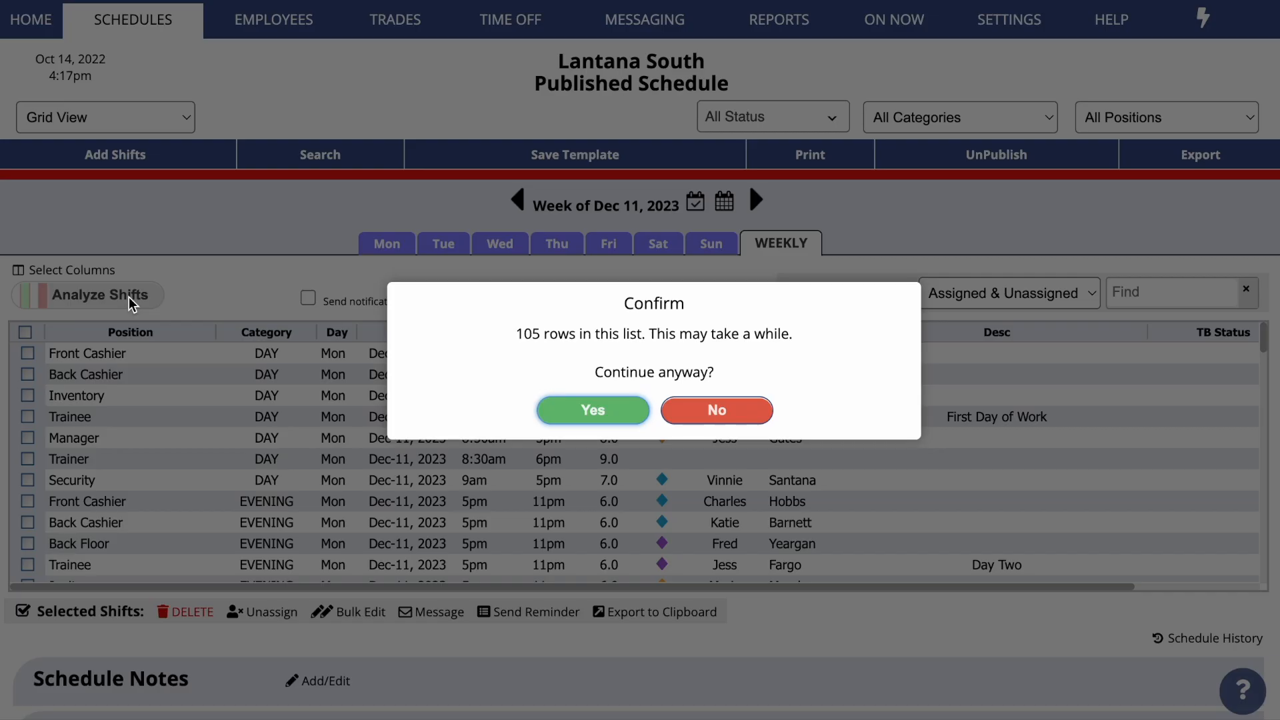
{"action": "left_click", "coordinate": [593, 411]}
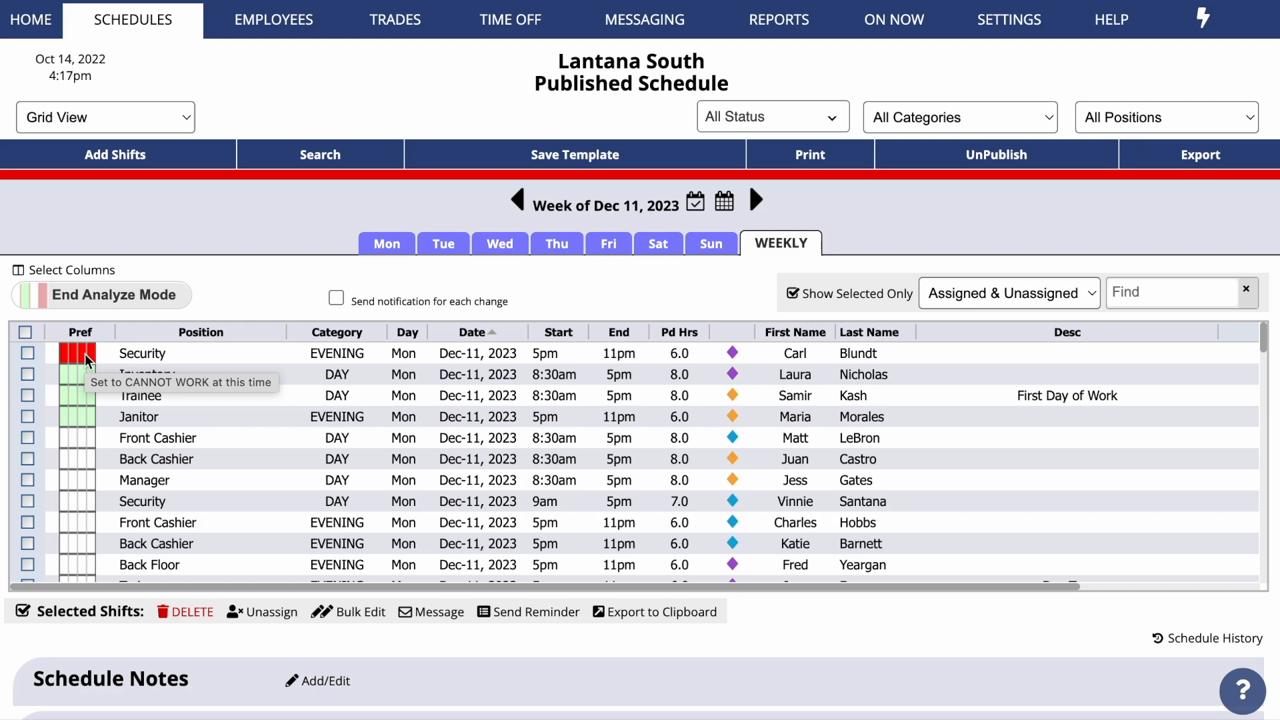
{"action": "scroll", "coordinate": [131, 416], "scroll_direction": "down", "scroll_amount": 5}
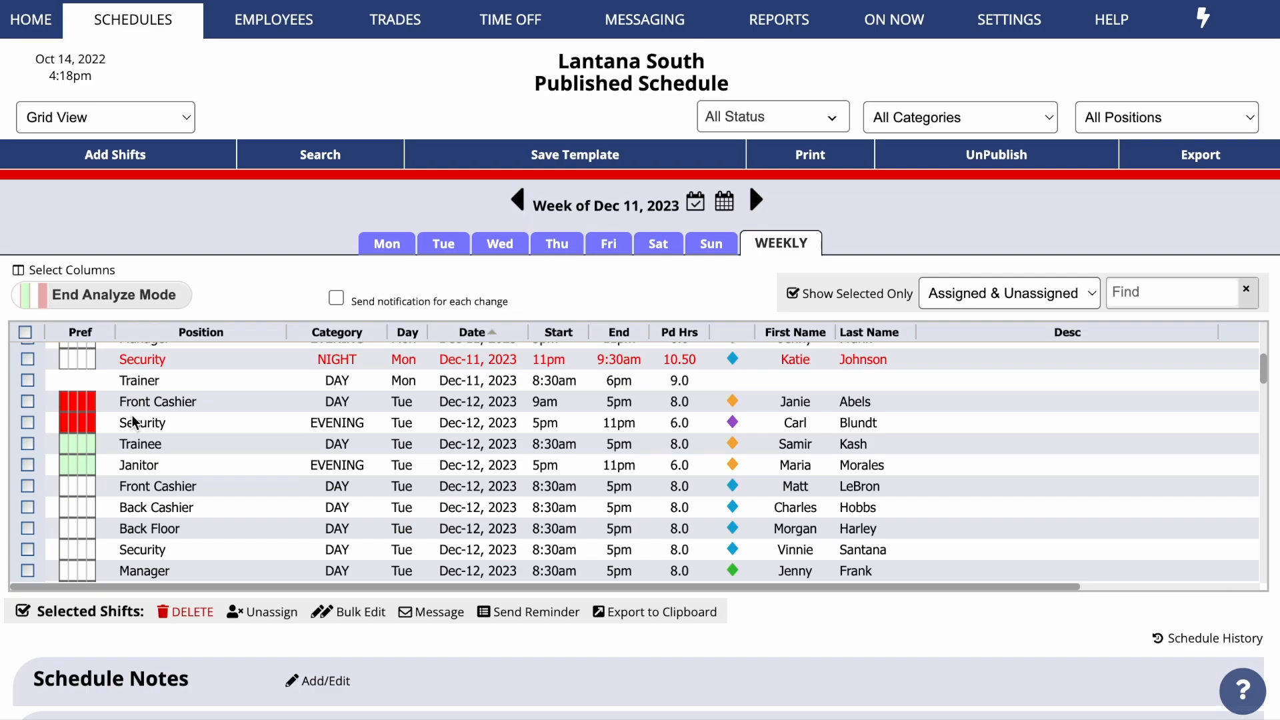
{"action": "scroll", "coordinate": [132, 421], "scroll_direction": "down", "scroll_amount": 5}
{"action": "scroll", "coordinate": [131, 414], "scroll_direction": "down", "scroll_amount": 5}
{"action": "scroll", "coordinate": [130, 415], "scroll_direction": "up", "scroll_amount": 15}
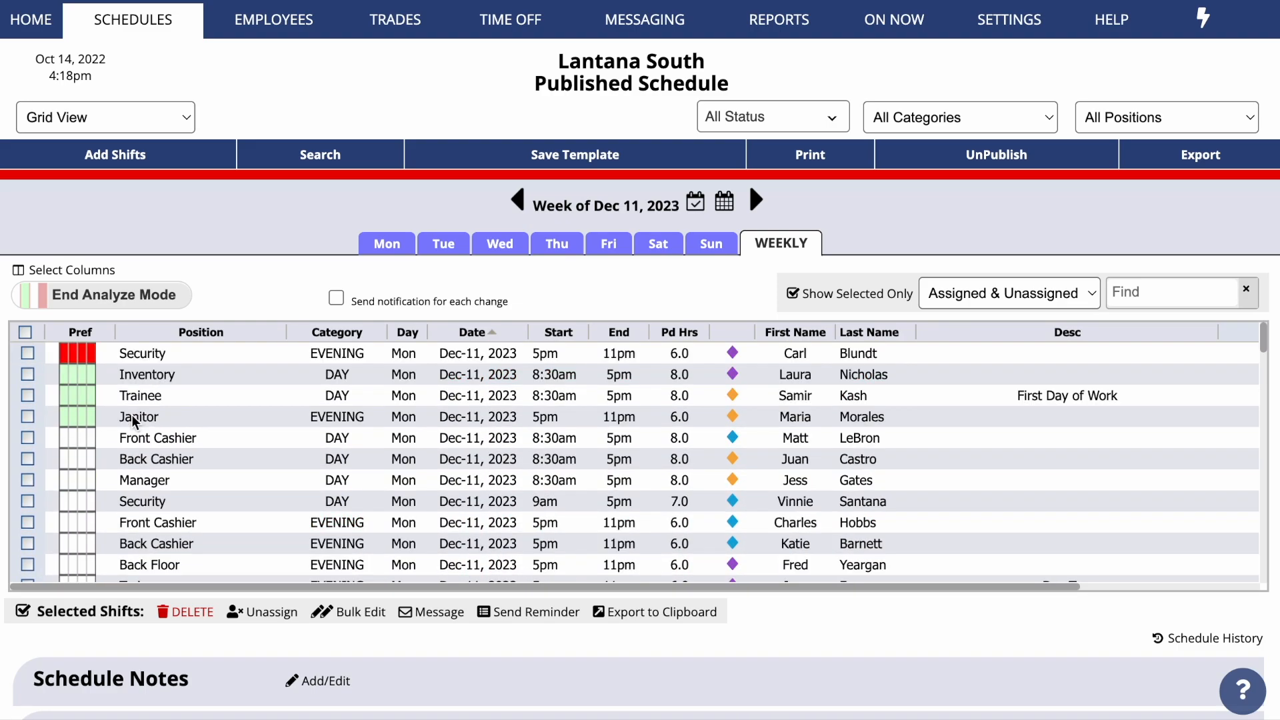
- Open the schedule grid's column configuration and review which columns can be included
{"action": "left_click", "coordinate": [105, 270]}
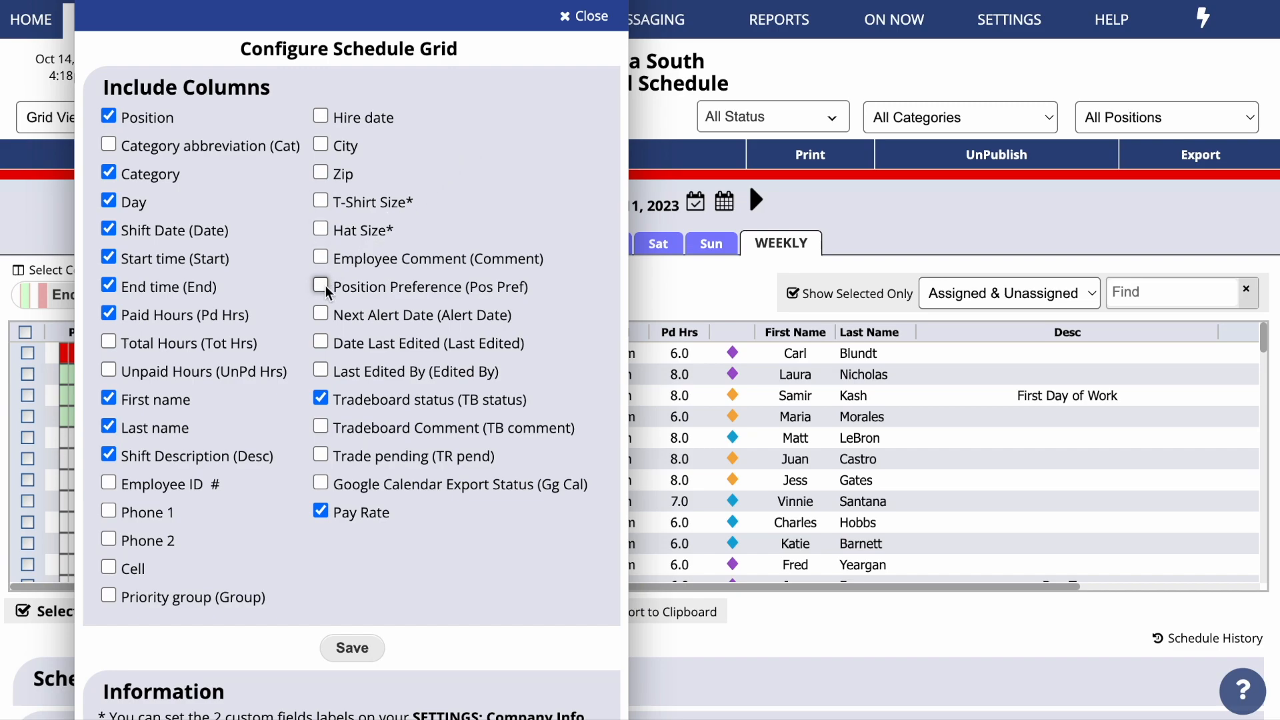
{"action": "left_click", "coordinate": [320, 313]}
{"action": "left_click", "coordinate": [109, 146]}
{"action": "left_click", "coordinate": [108, 173]}
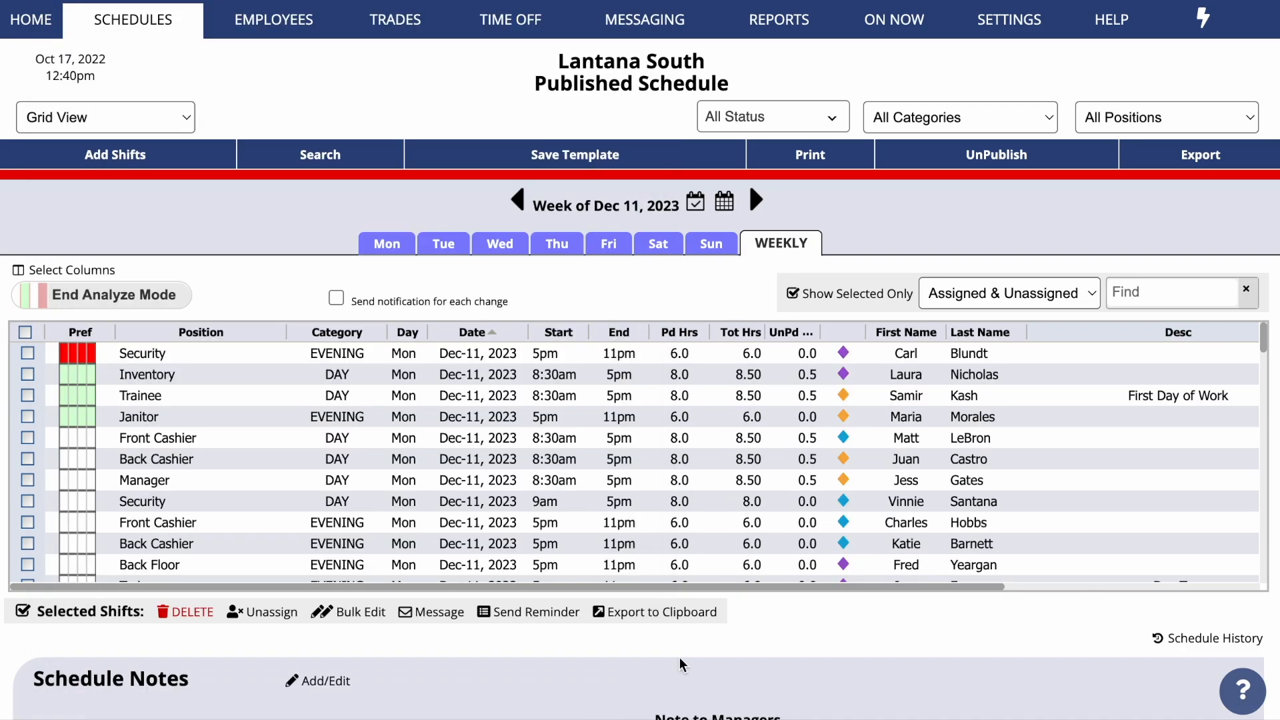
- Set the Monday 9am Security shift's paid hours to 7 and its description to "unpaid lunch", and save the shift
{"action": "left_click", "coordinate": [618, 504]}
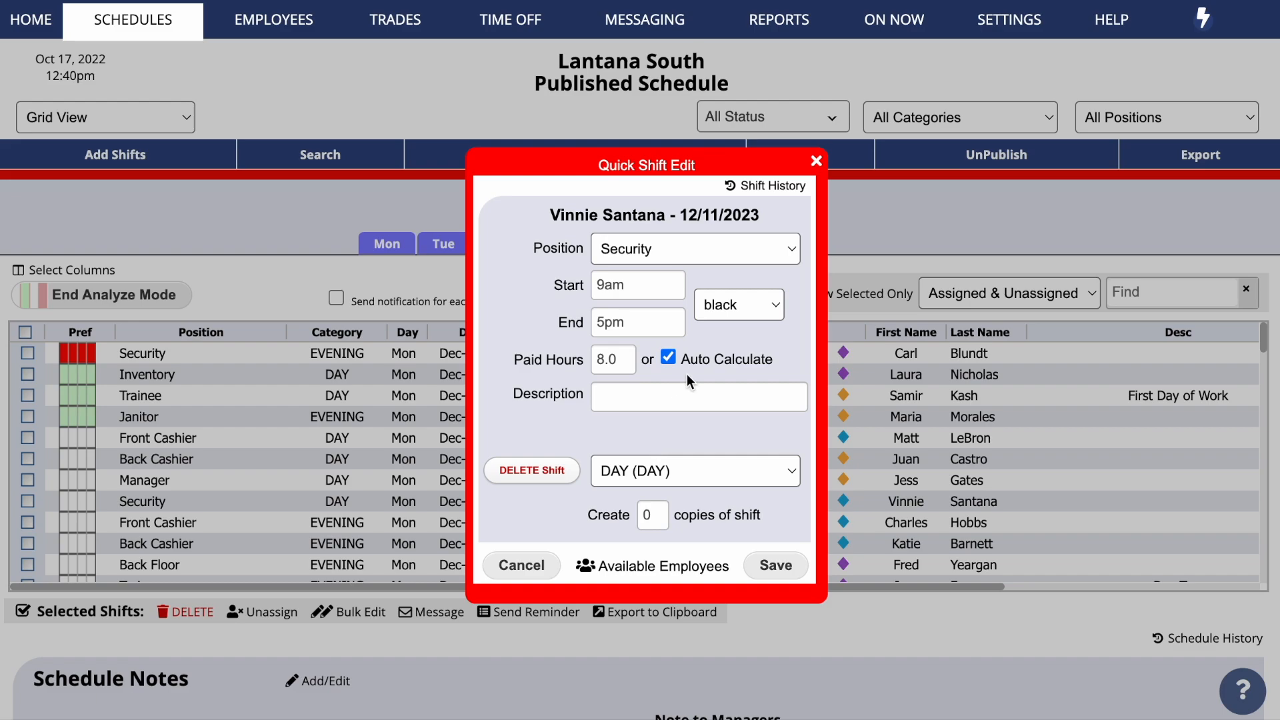
{"action": "double_click", "coordinate": [622, 360]}
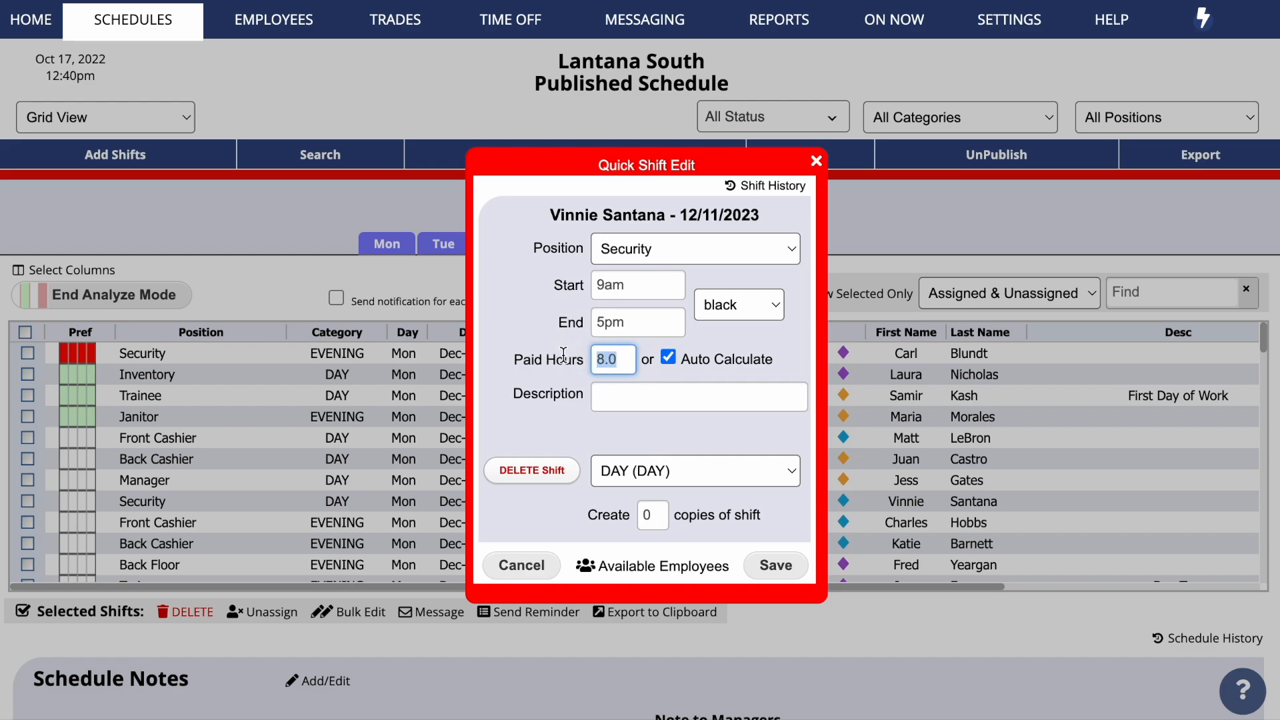
{"action": "type", "text": "7"}
{"action": "left_click", "coordinate": [602, 402]}
{"action": "type", "text": "unpaid lunch"}
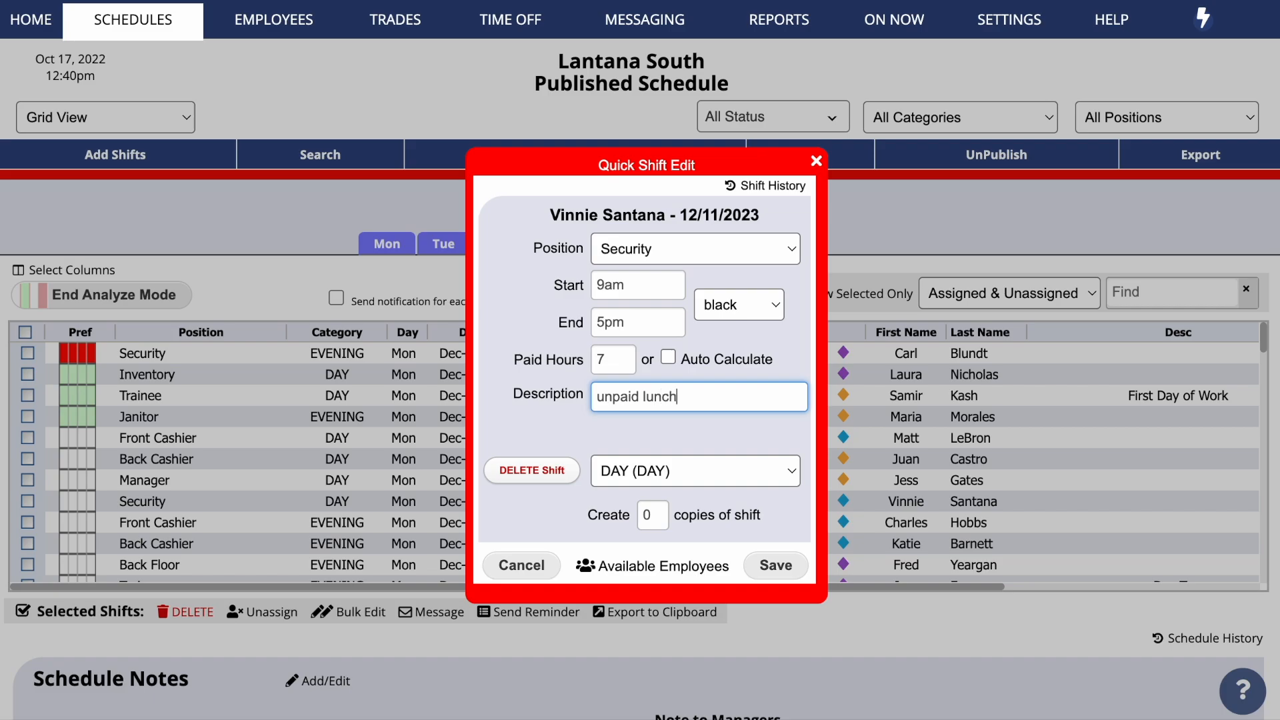
{"action": "left_click", "coordinate": [767, 562]}
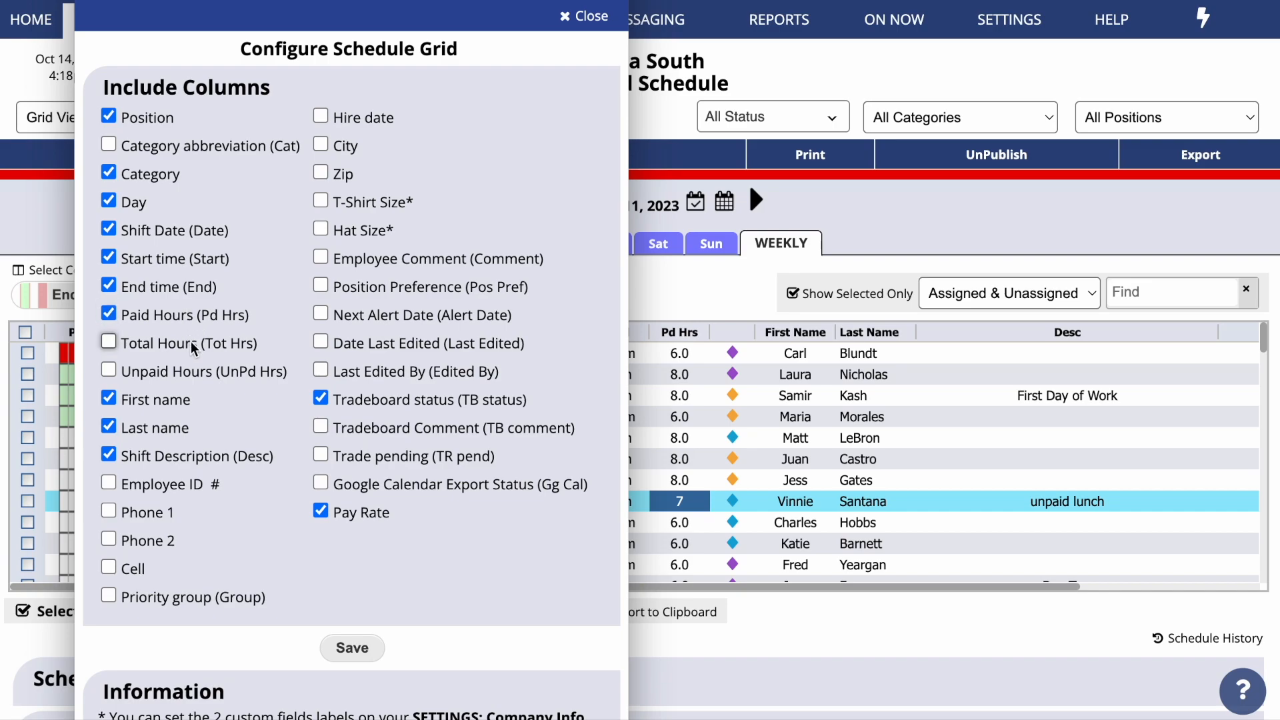
- Add the Total Hours and Unpaid Hours columns to the schedule grid and save the configuration
{"action": "left_click", "coordinate": [108, 341]}
{"action": "left_click", "coordinate": [110, 368]}
{"action": "left_click", "coordinate": [336, 650]}
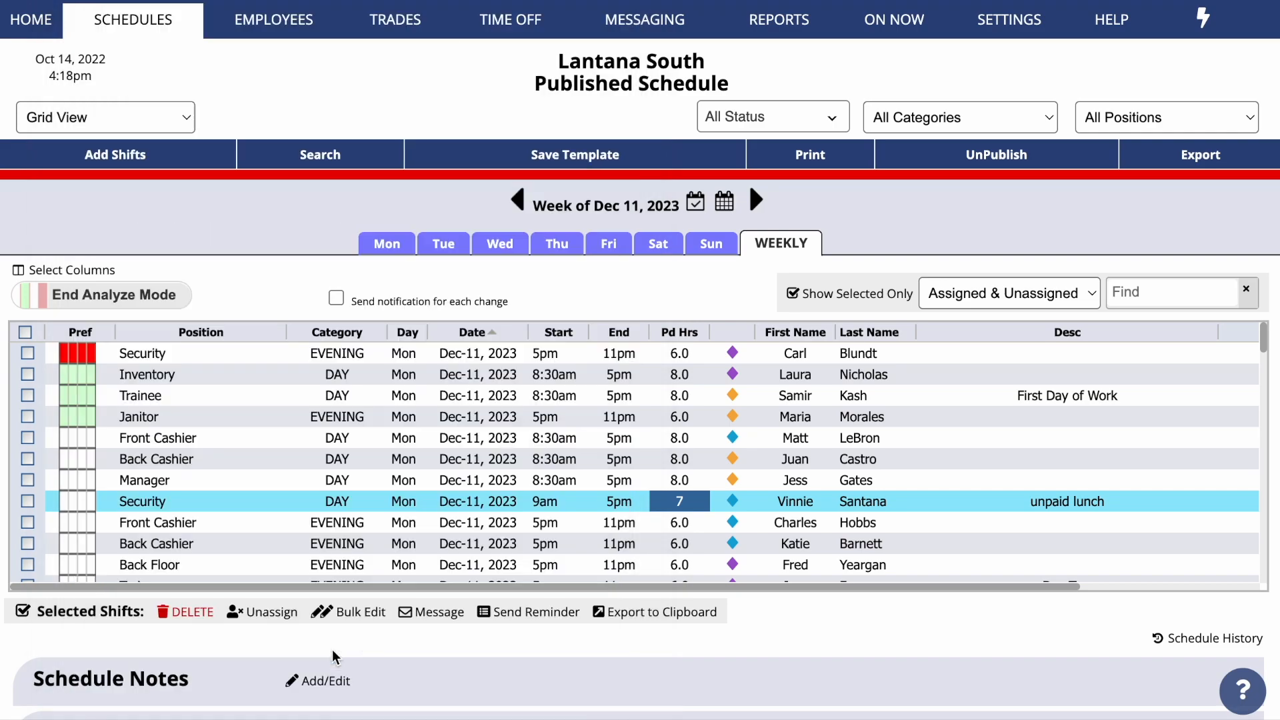
- Filter the shifts by the edited shift's employee first name to check the unpaid hours, and clear the filter
{"action": "left_click", "coordinate": [1167, 293]}
{"action": "type", "text": "vinnie"}
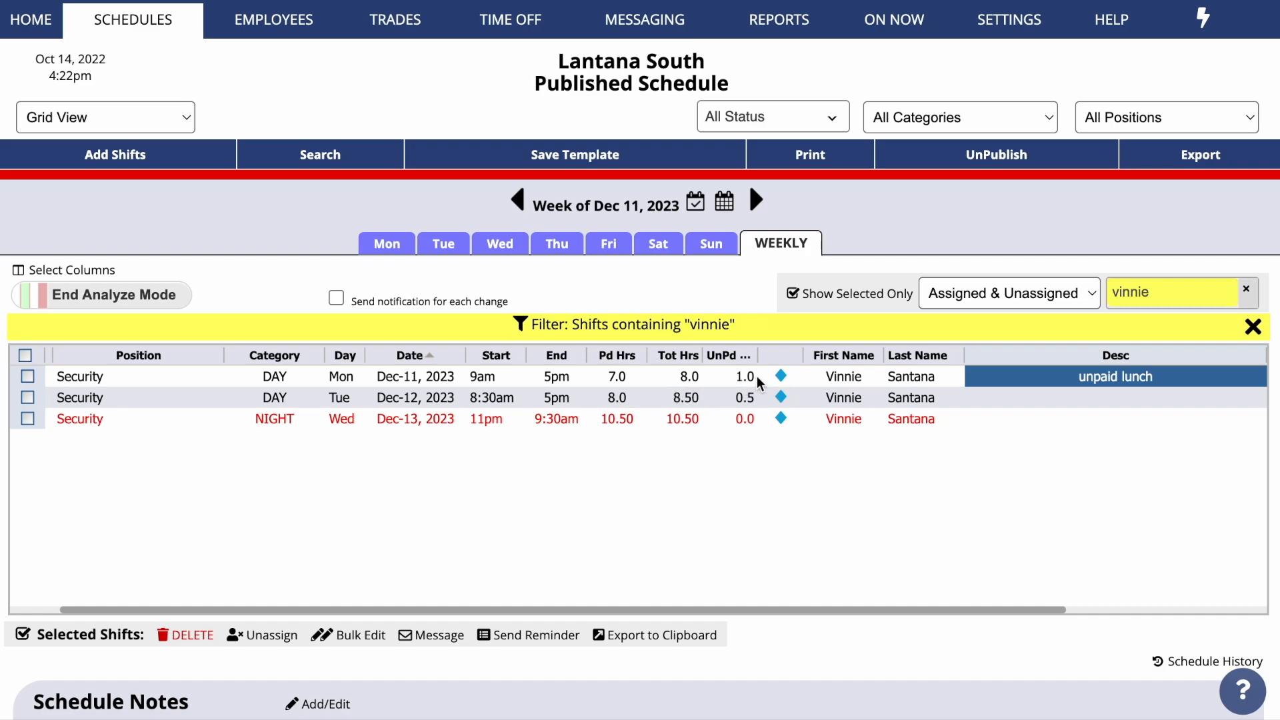
{"action": "left_click", "coordinate": [1254, 326]}
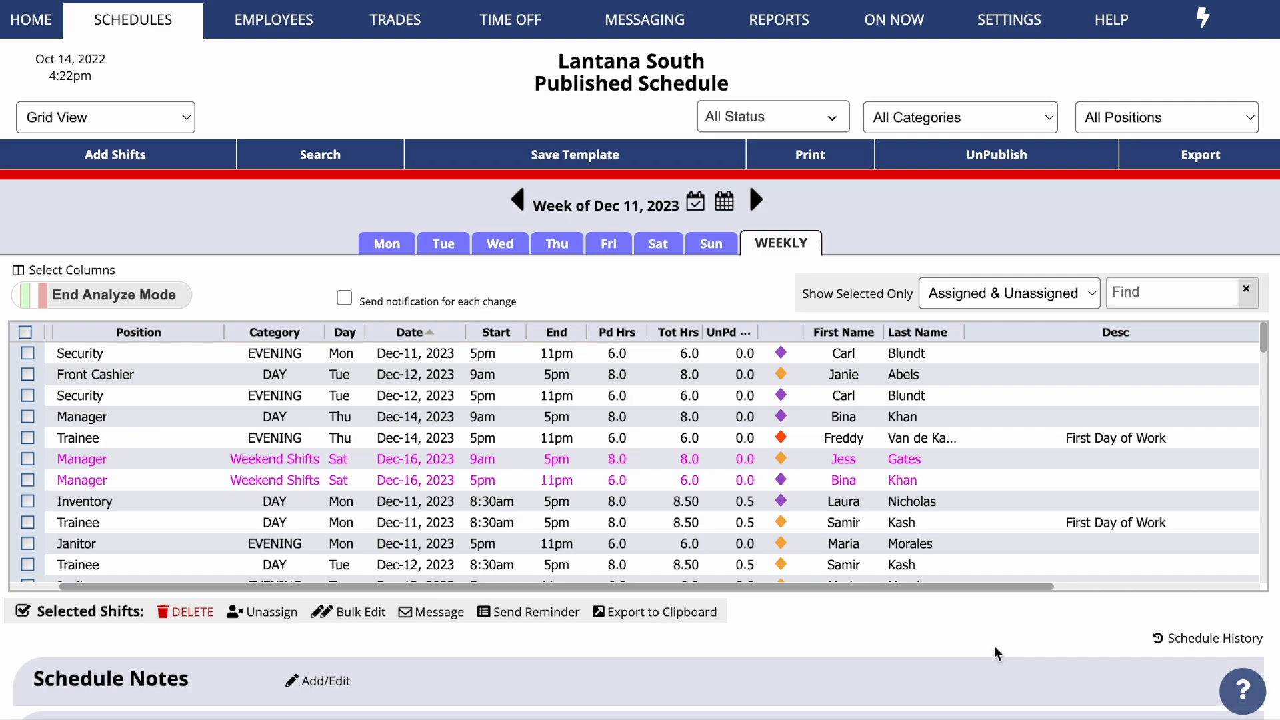
- Review the schedule history for the week of Dec 11, 2023 and close it
{"action": "left_click", "coordinate": [1200, 640]}
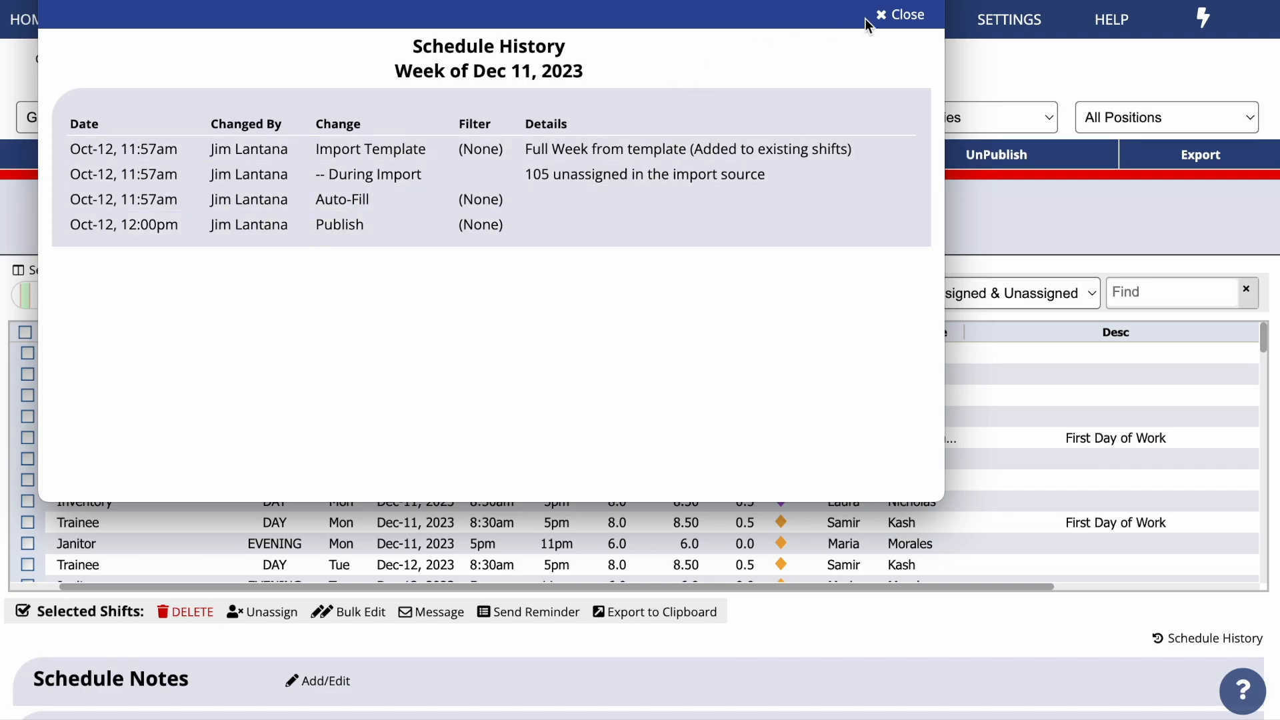
{"action": "left_click", "coordinate": [900, 17]}
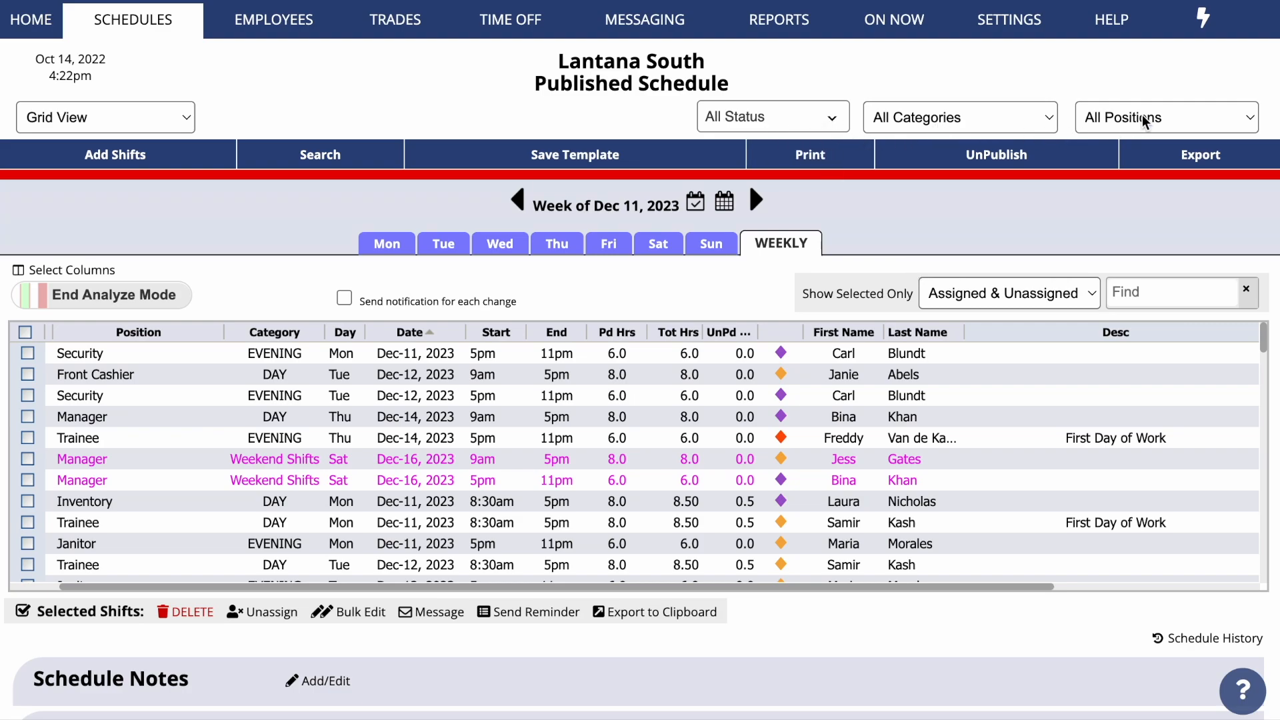
- Add a note to managers on the week's schedule saying that an employee may call in sick Tuesday
{"action": "scroll", "coordinate": [1142, 115], "scroll_direction": "down", "scroll_amount": 1}
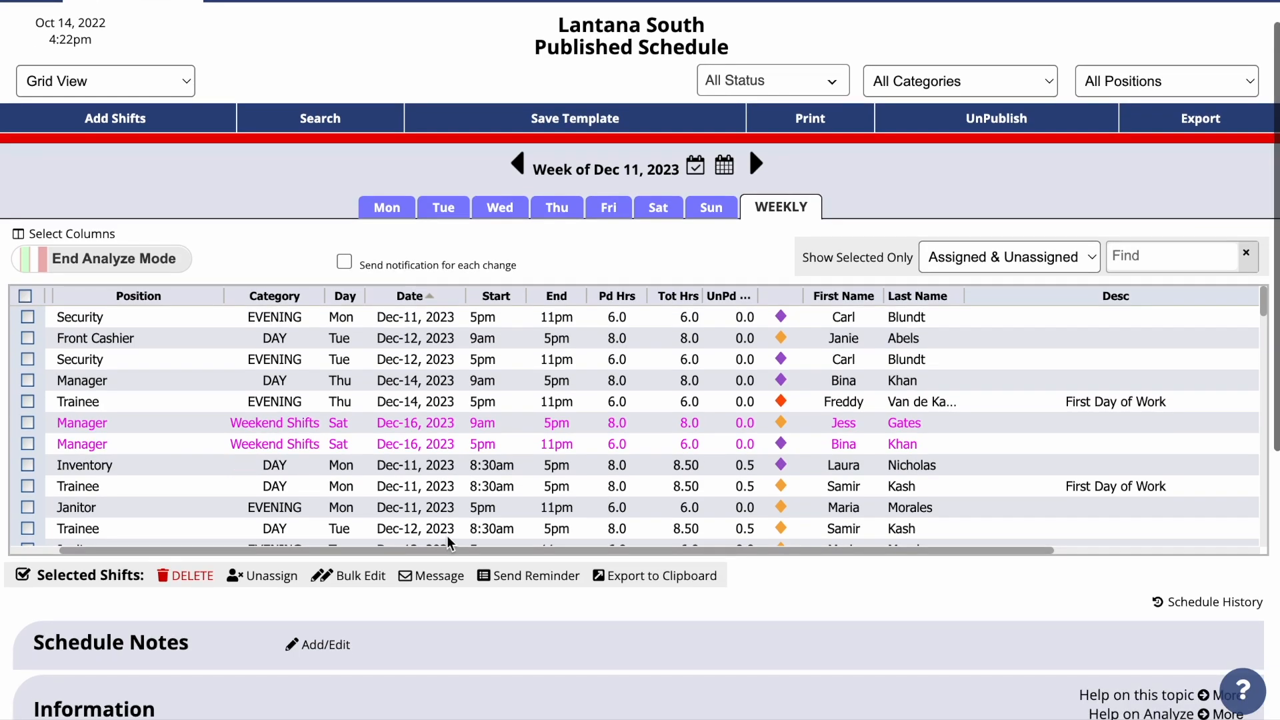
{"action": "left_click", "coordinate": [335, 646]}
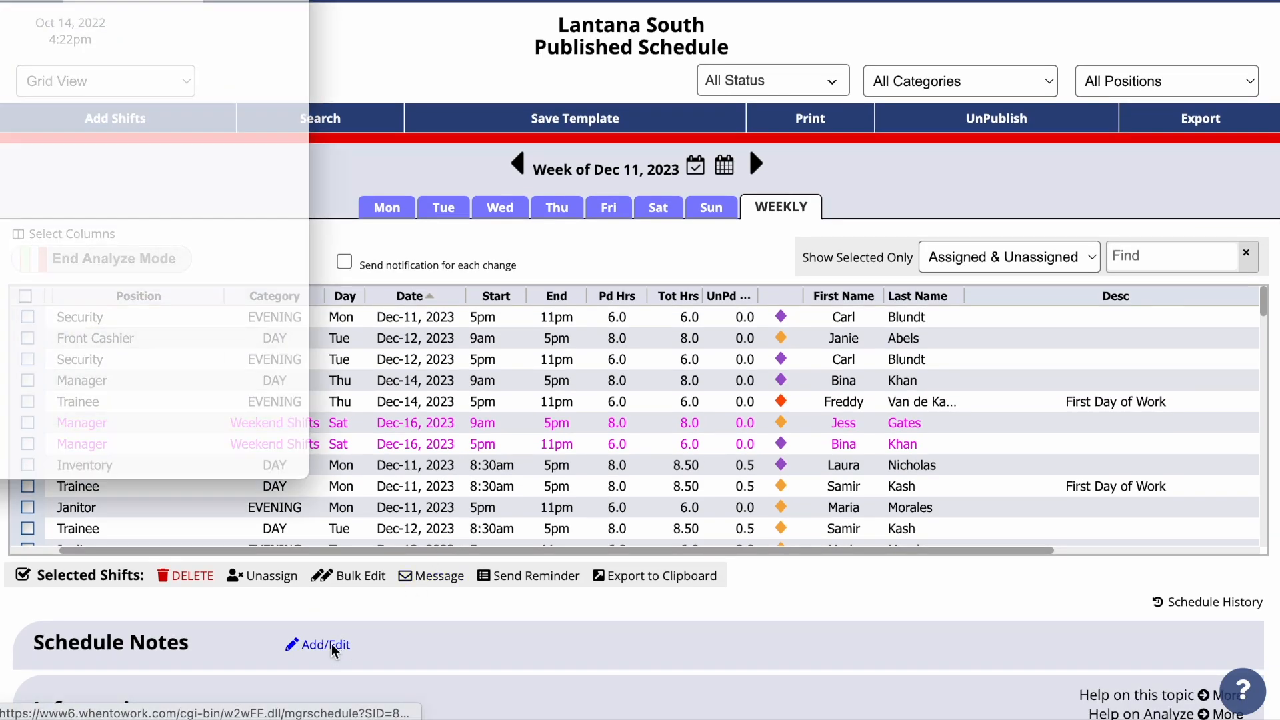
{"action": "type", "text": "Gracy may call in sickc"}
{"action": "key", "text": "BackSpace"}
{"action": "type", "text": "Tuesday."}
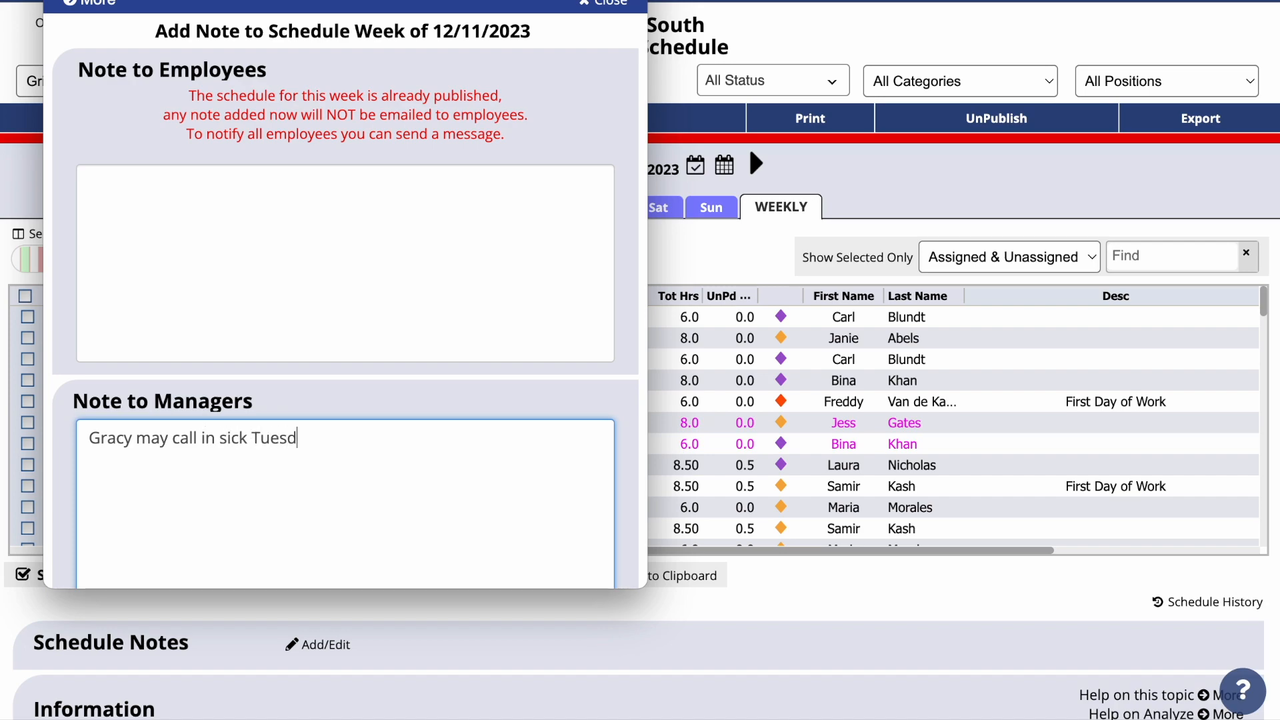